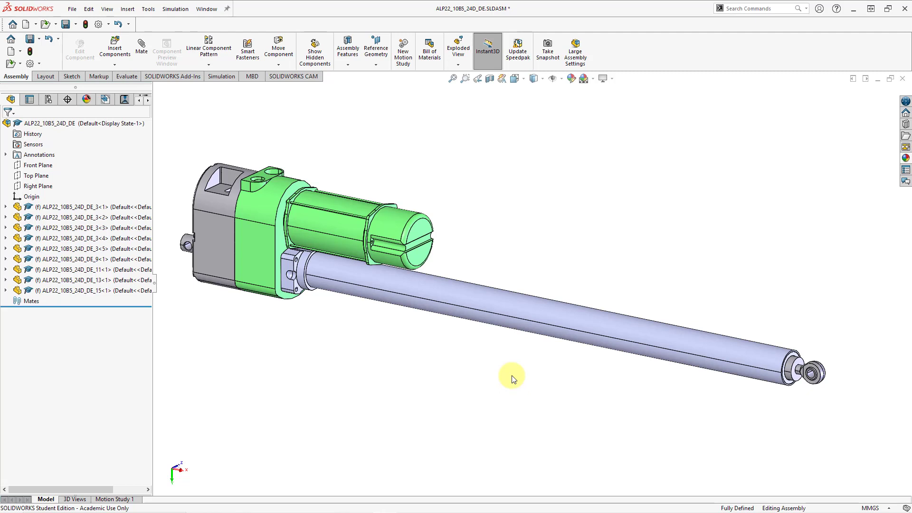
Isolate the rod-end DE_9 and actuator tube DE_11 components, hiding everything else.
click(90, 261)
ctrl+click(90, 270)
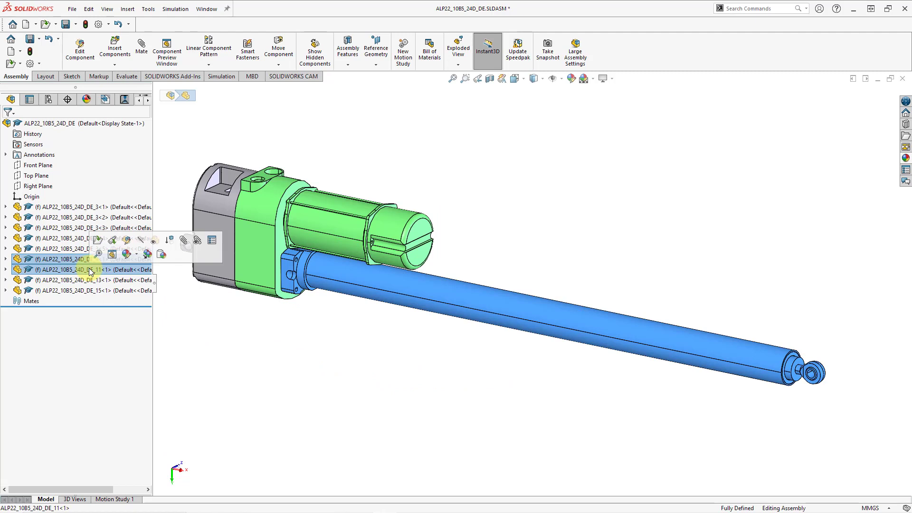
right_click(90, 270)
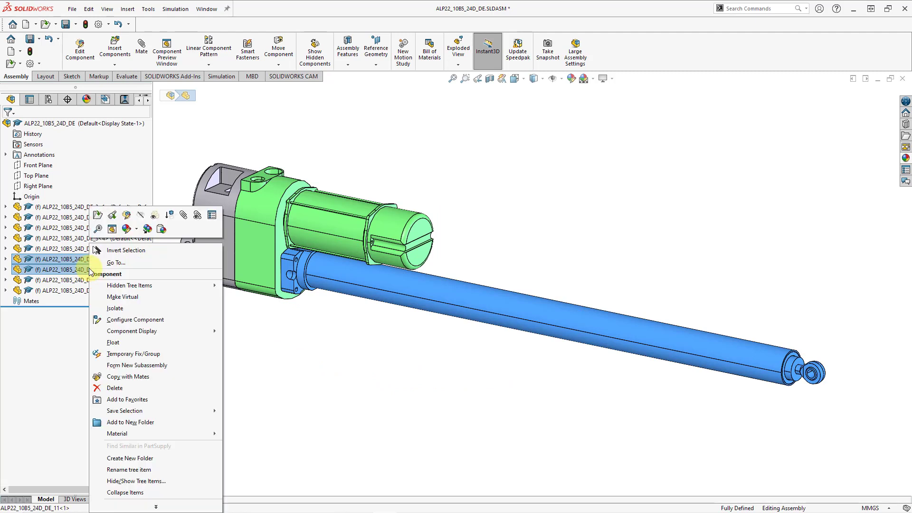
click(114, 308)
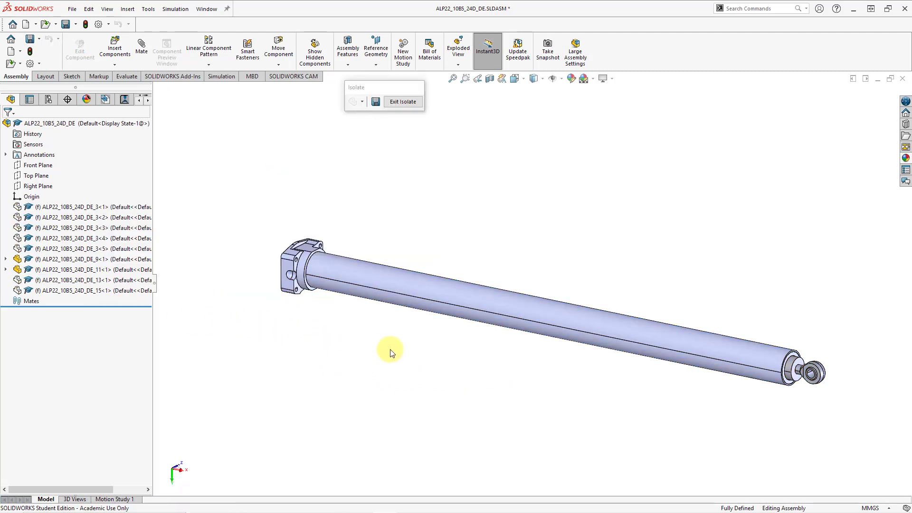
Frame the rod in view and select the rod-end component ALP22_10B5_24D_DE_9.
scroll(618, 343, down, 5)
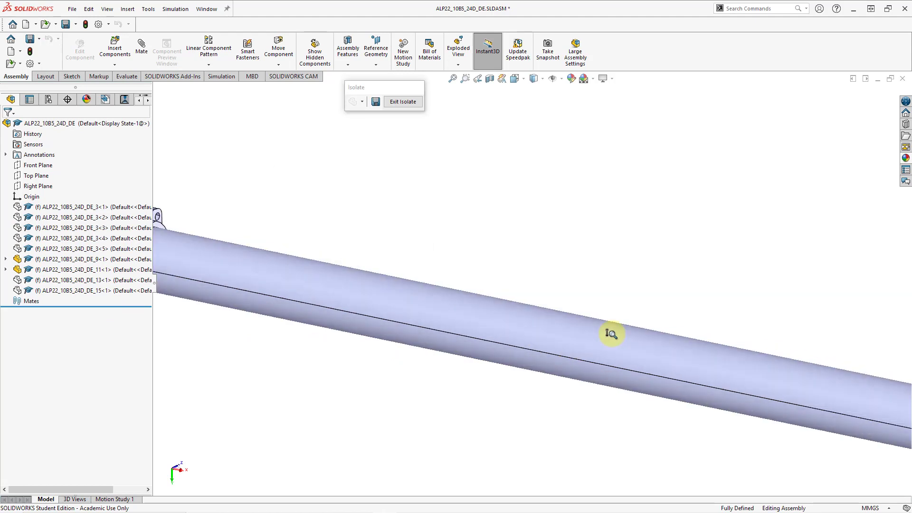
scroll(609, 338, up, 3)
ctrl+middle_drag(619, 348, 581, 304)
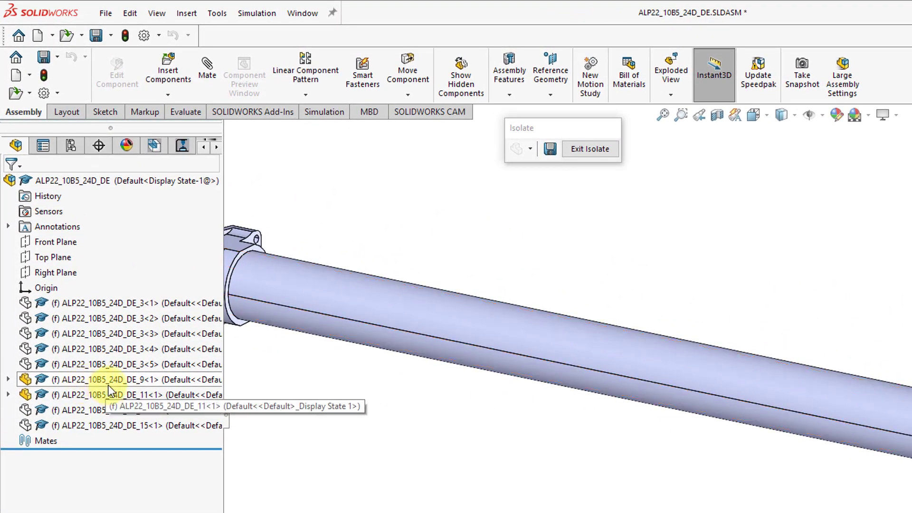
click(88, 383)
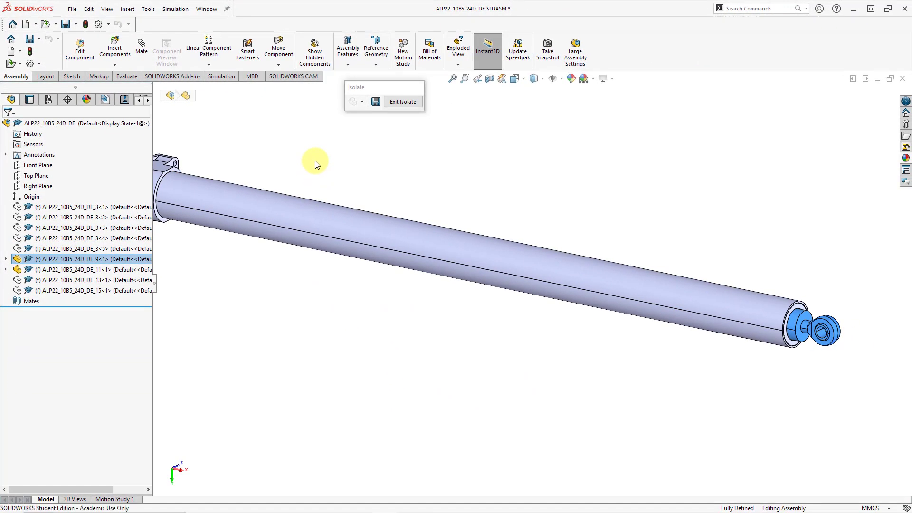
Change the rod-end component ALP22_10B5_24D_DE_9 from fixed to floating.
right_click(316, 161)
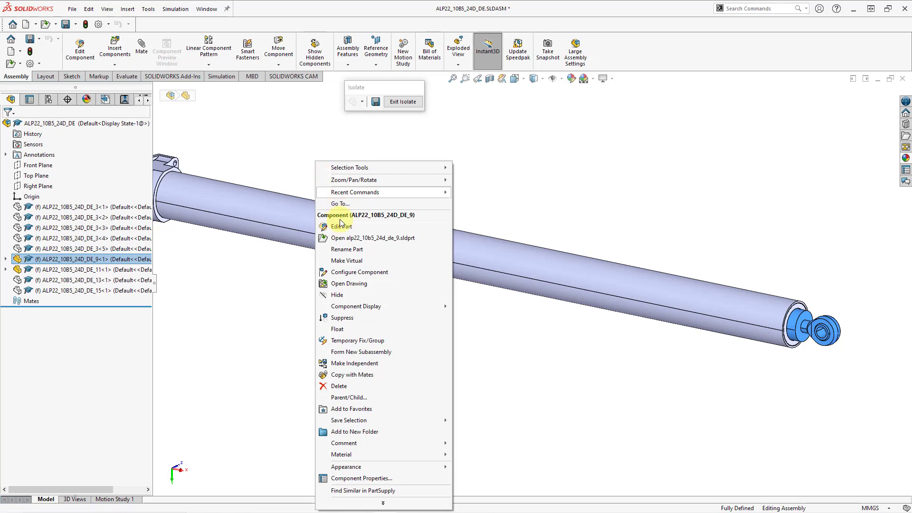
click(350, 330)
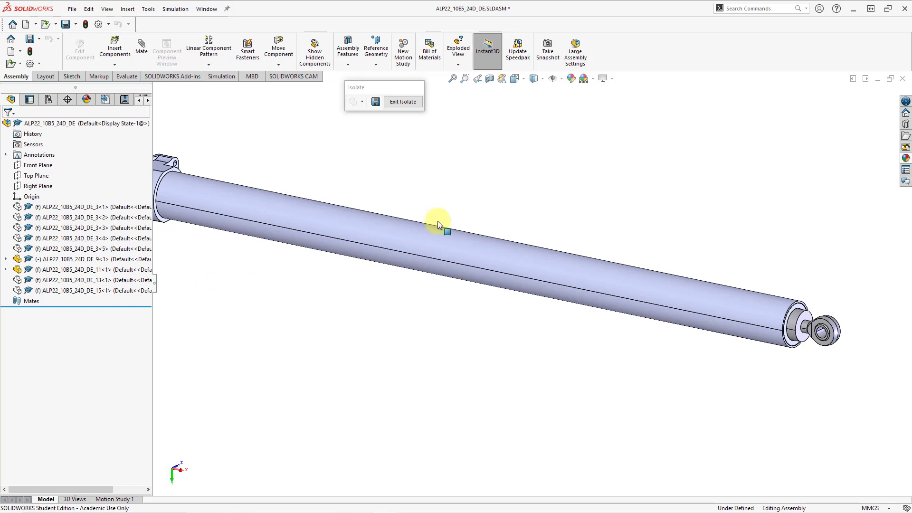
Add a Concentric mate between the tube's and the rod's cylindrical faces.
click(141, 47)
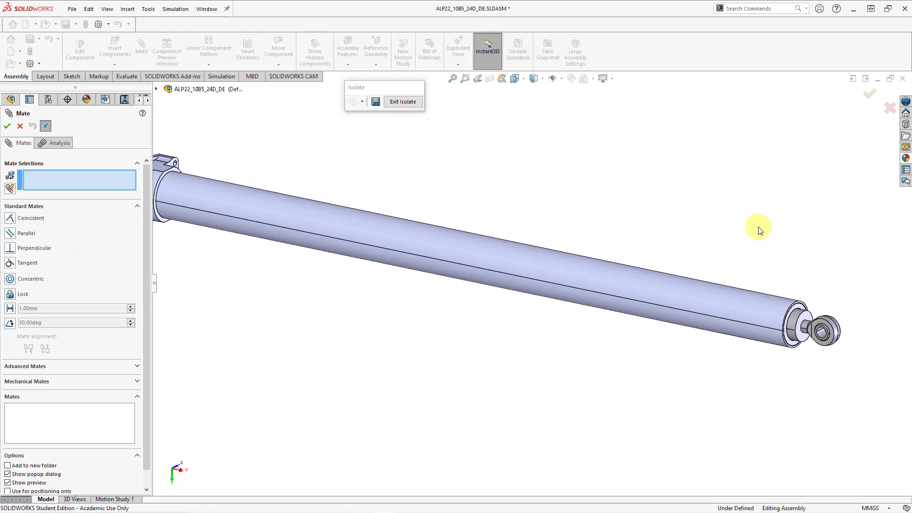
click(734, 298)
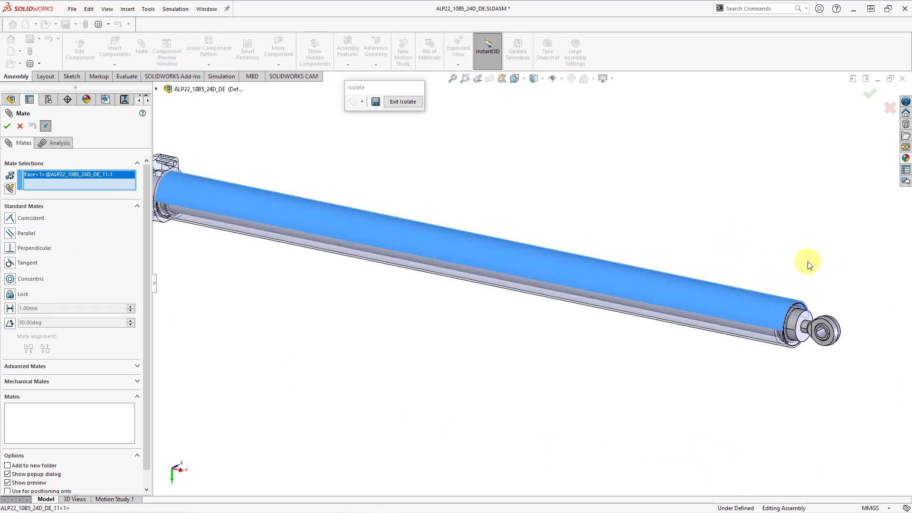
click(797, 321)
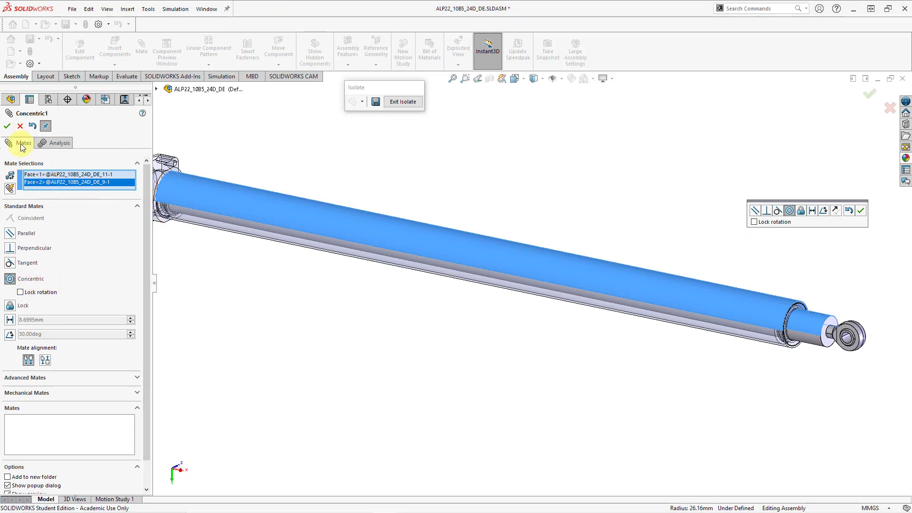
click(7, 126)
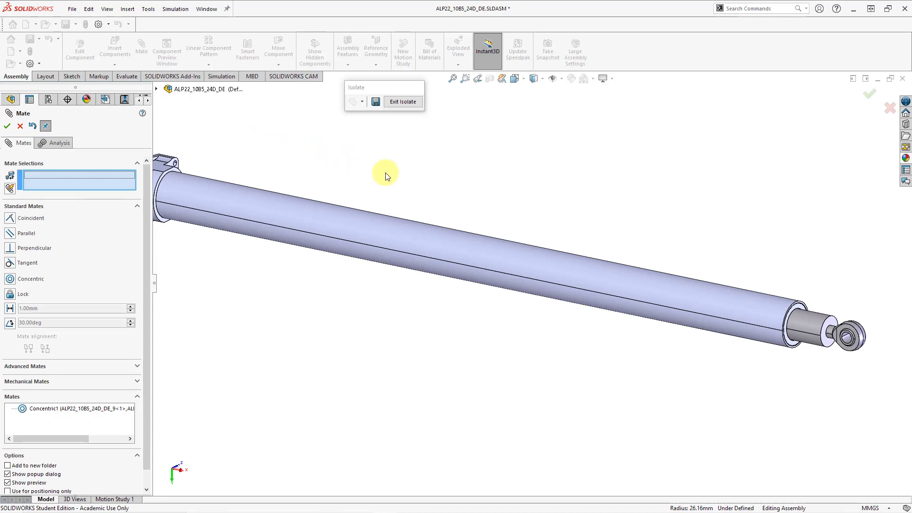
Show the primary planes, fit the model in view and clear the stray plane selection.
click(562, 80)
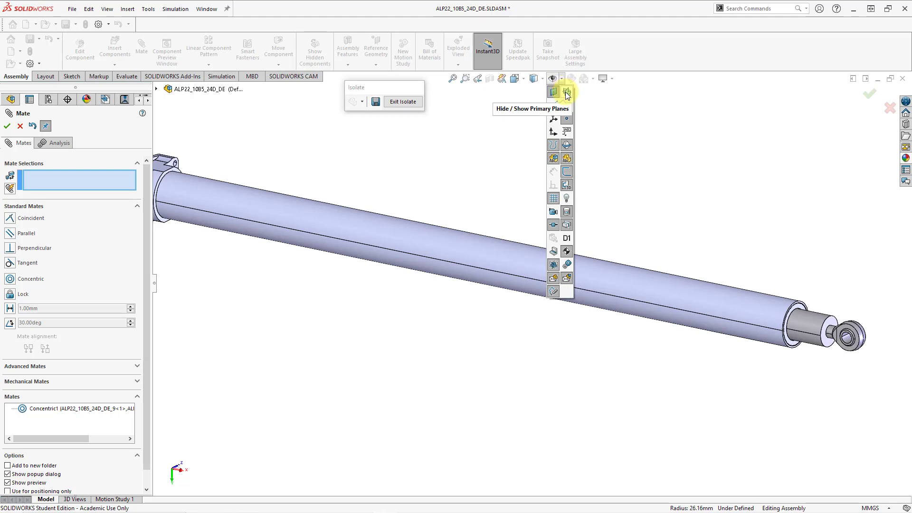
click(567, 93)
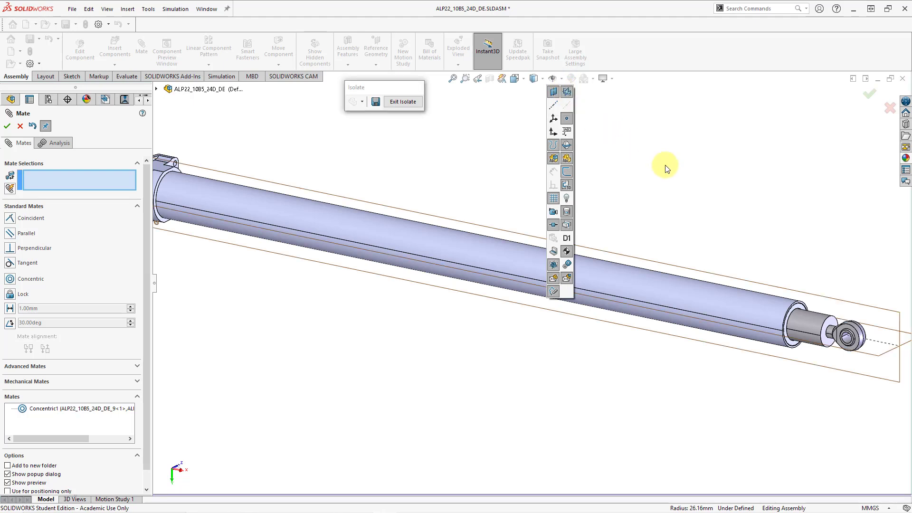
key(f)
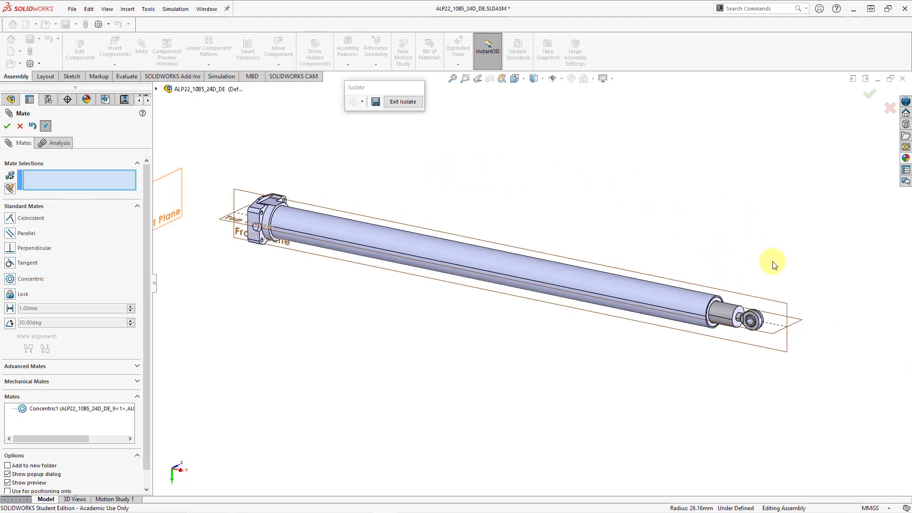
click(781, 302)
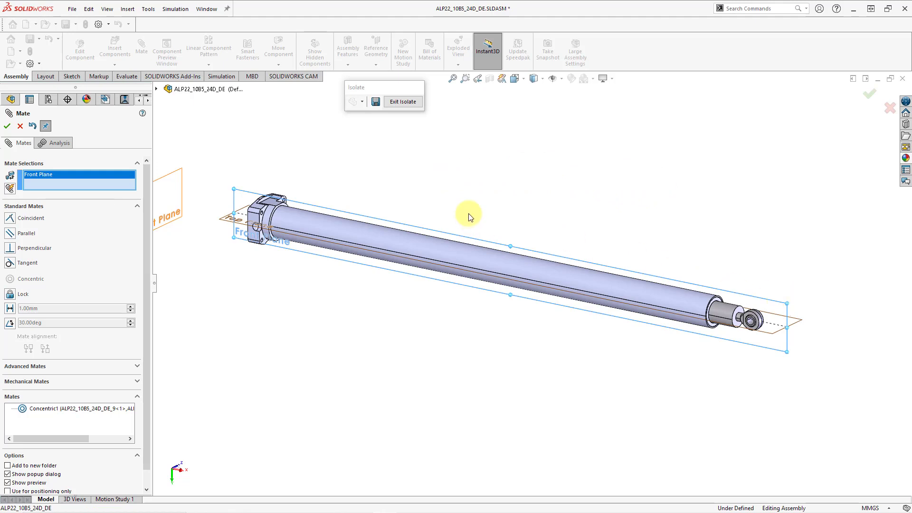
click(157, 90)
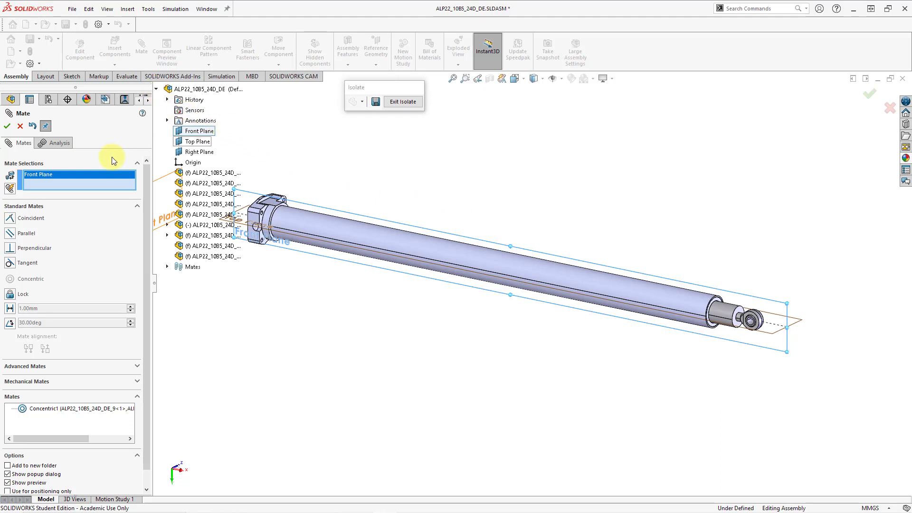
right_click(49, 178)
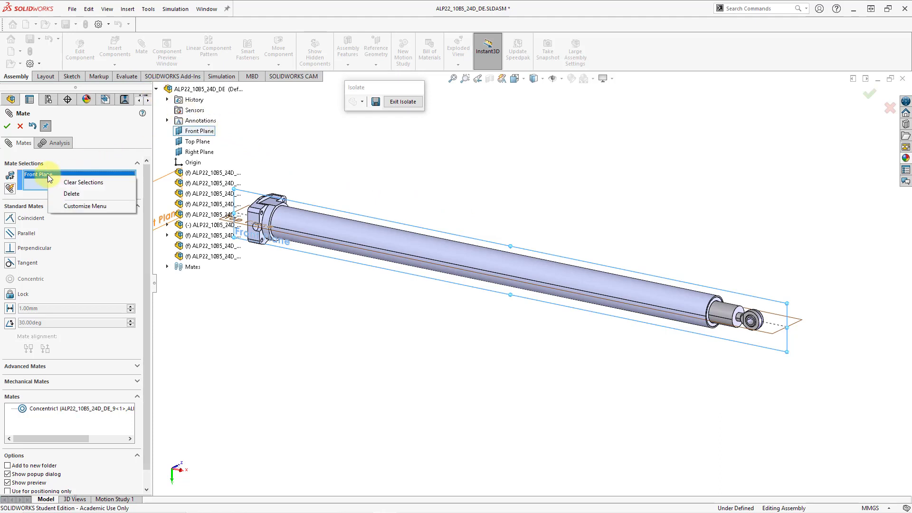
click(84, 183)
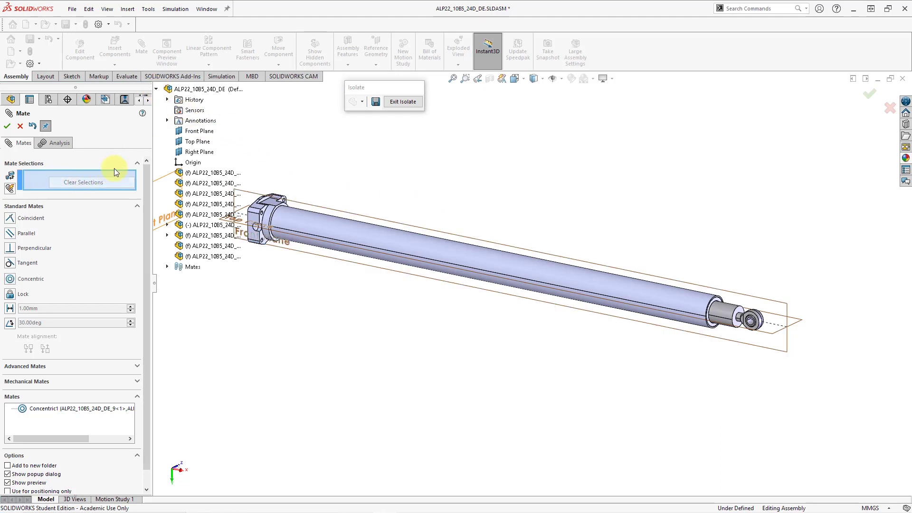
Mate the rod end's Front Plane coincident with the tube's Front Plane as Coincident1.
click(167, 225)
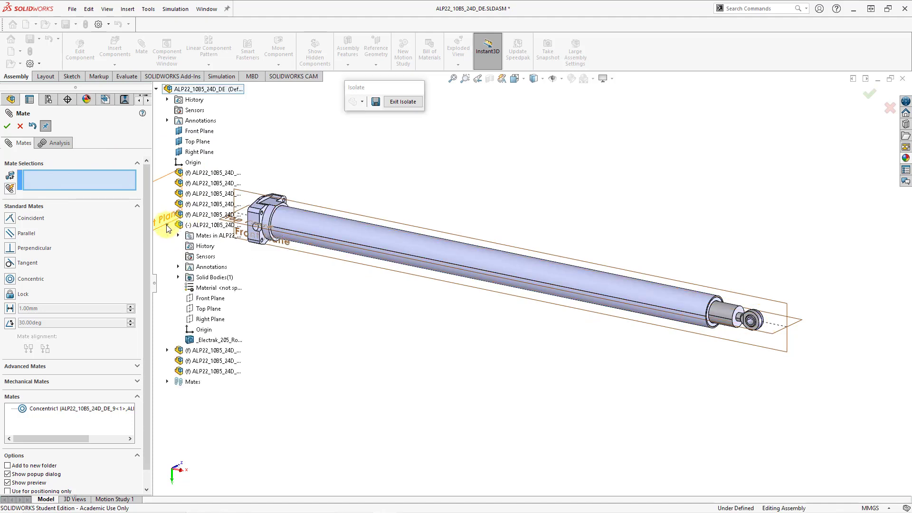
click(222, 302)
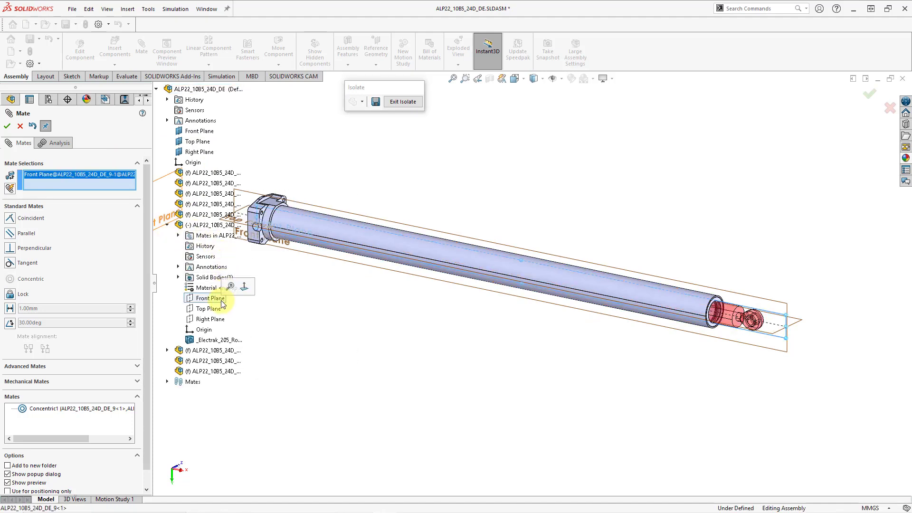
click(168, 351)
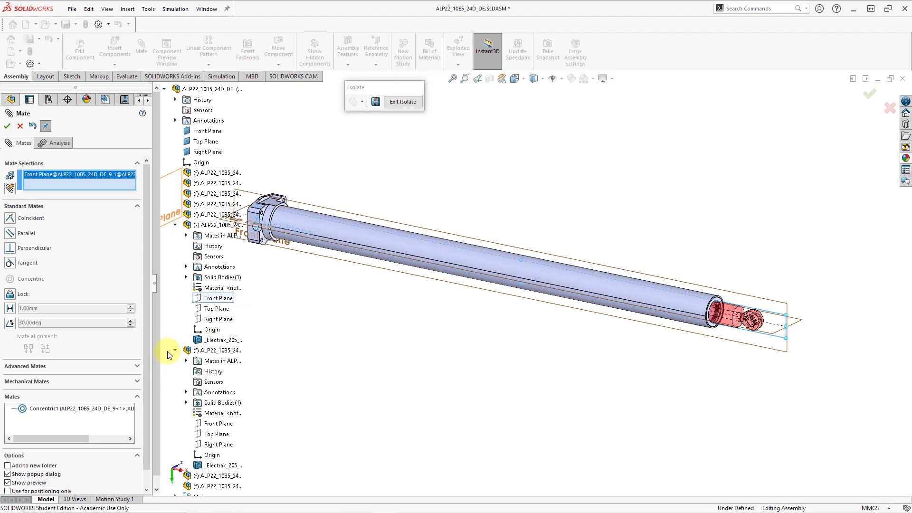
click(226, 425)
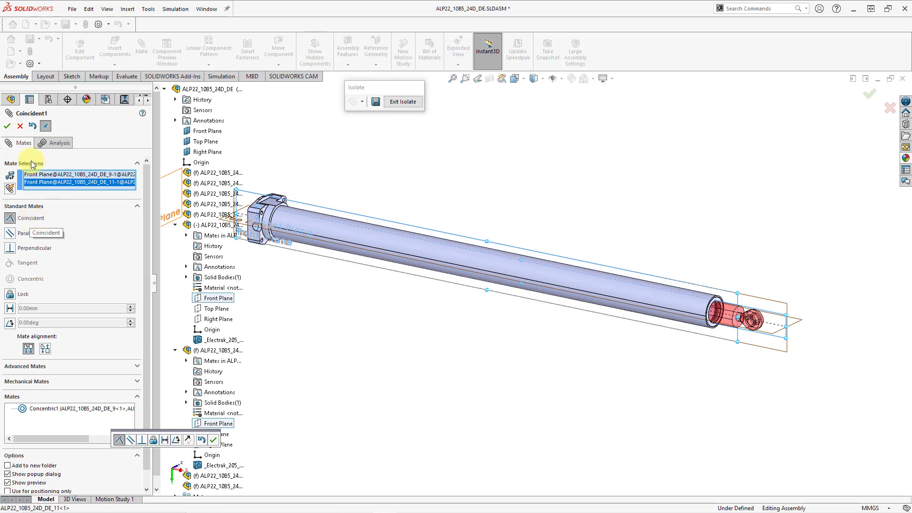
click(7, 126)
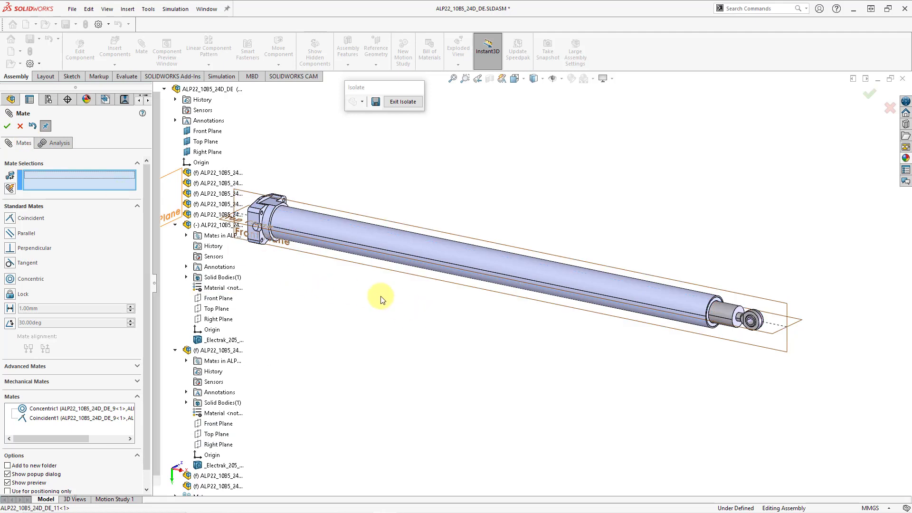
click(164, 89)
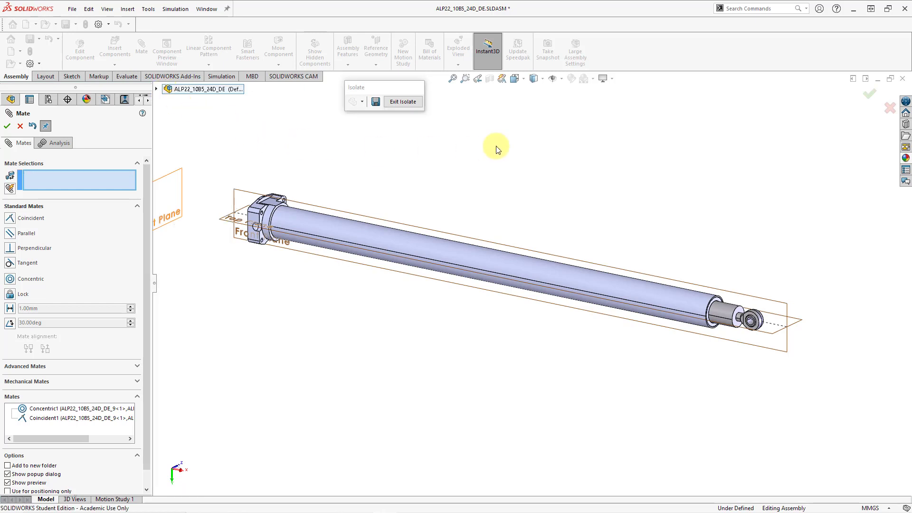
Hide the primary planes and choose the limit Distance mate type.
click(561, 79)
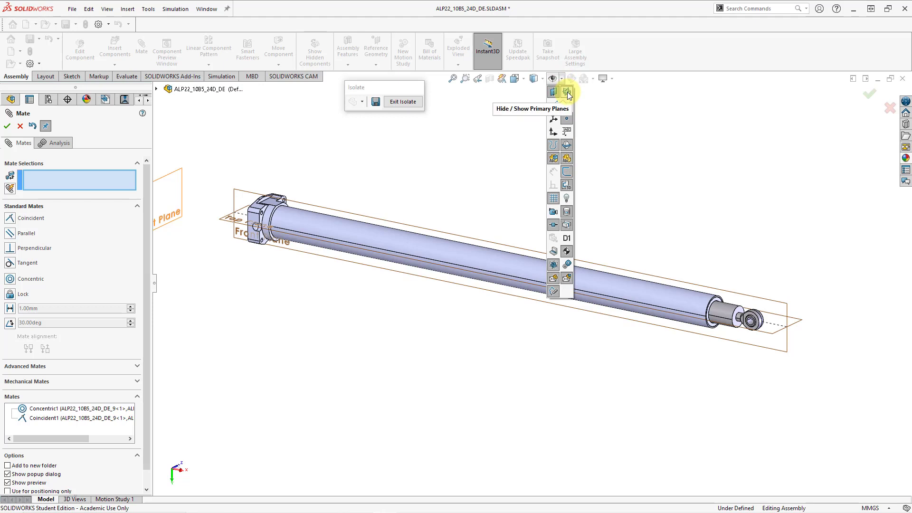
click(569, 94)
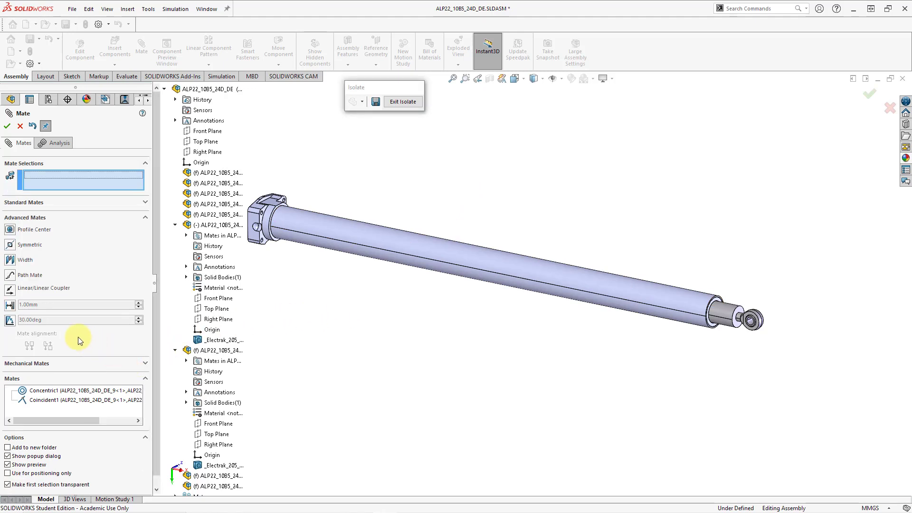
click(10, 305)
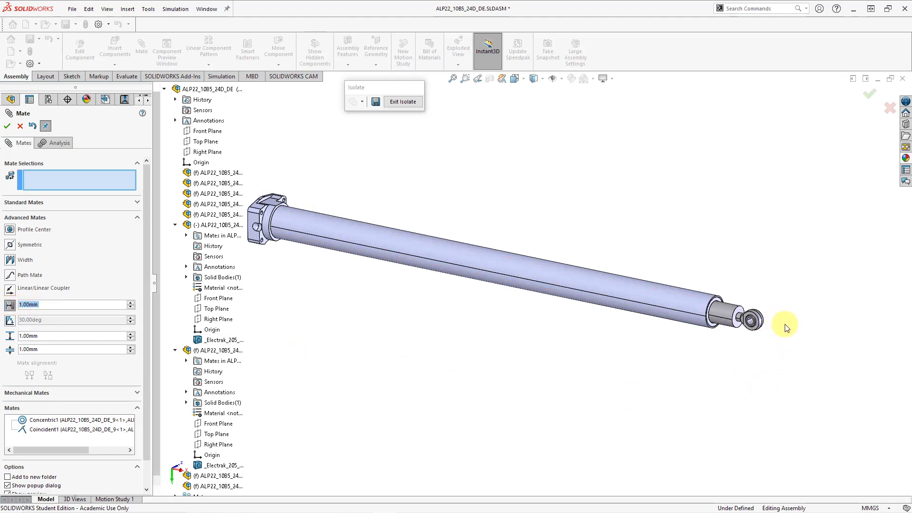
Select the rod end's face and the tube rim face for the distance mate.
drag(784, 327, 708, 306)
scroll(605, 281, down, 4)
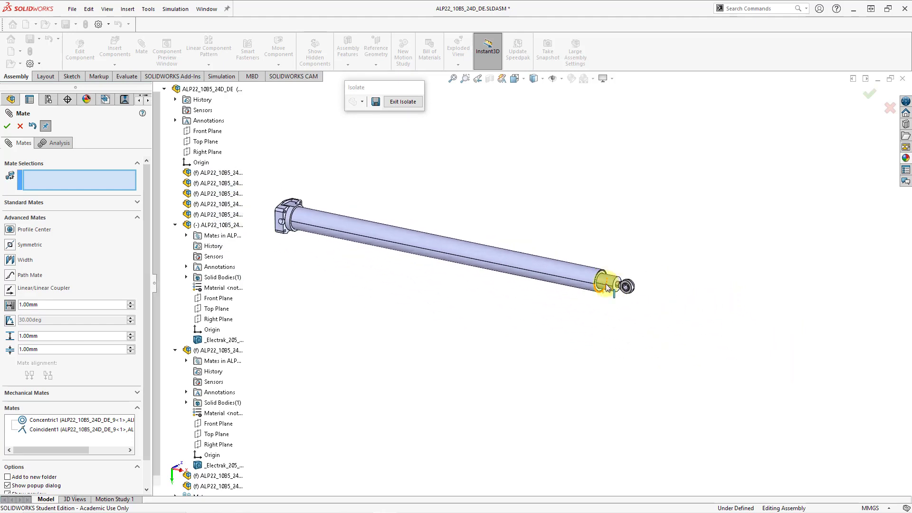
scroll(601, 291, down, 3)
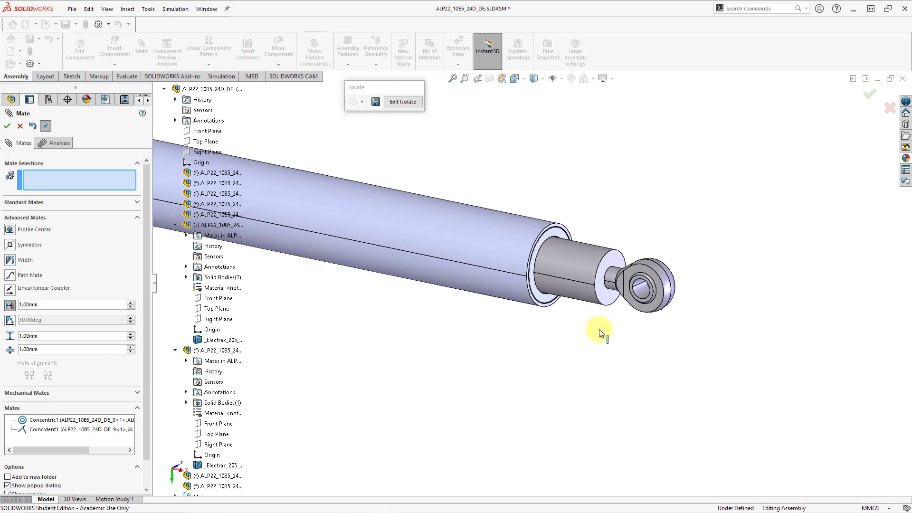
click(609, 300)
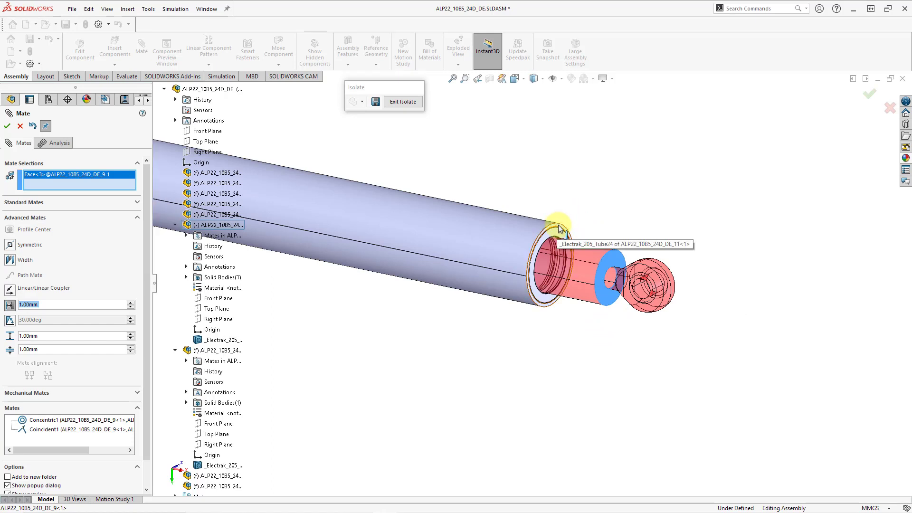
ctrl+middle_drag(560, 230, 565, 249)
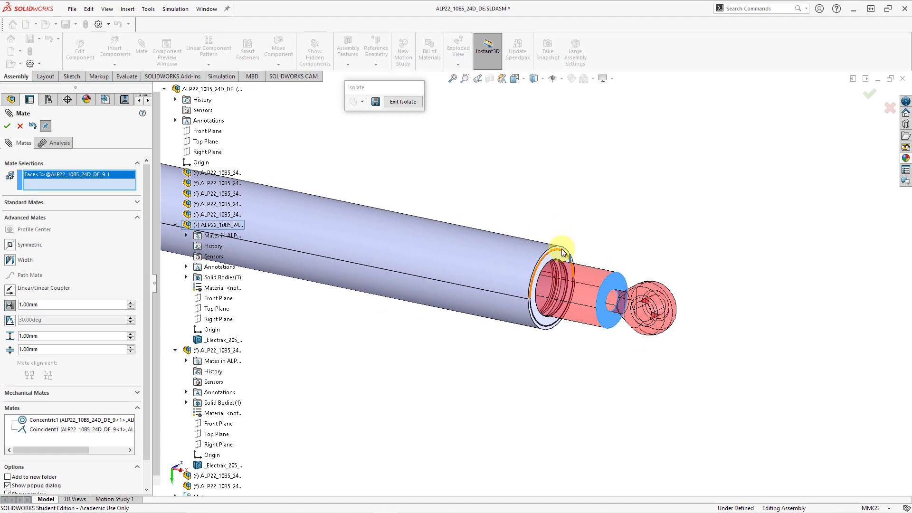
scroll(556, 257, down, 2)
scroll(563, 263, up, 2)
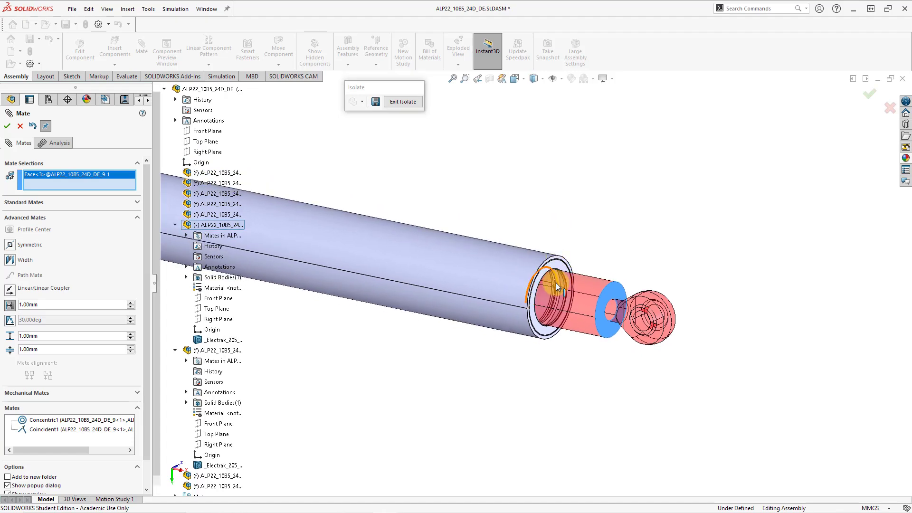
scroll(557, 287, down, 3)
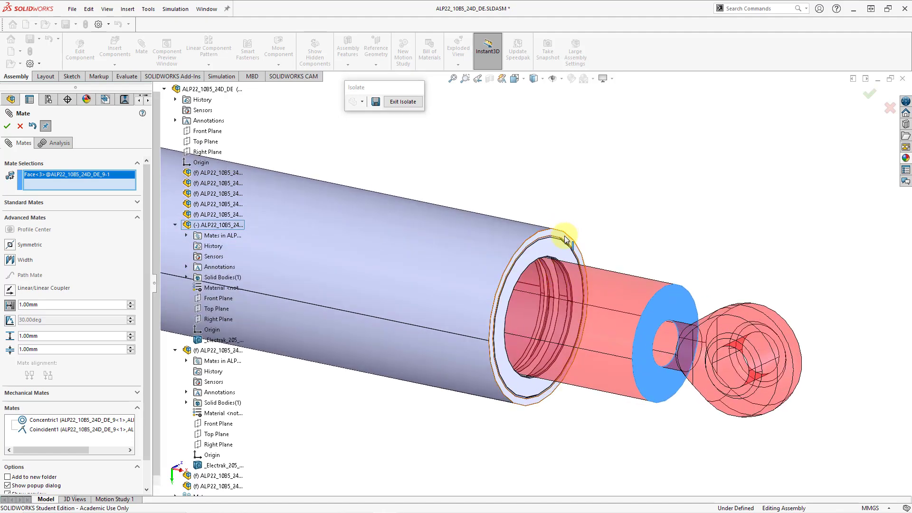
click(565, 236)
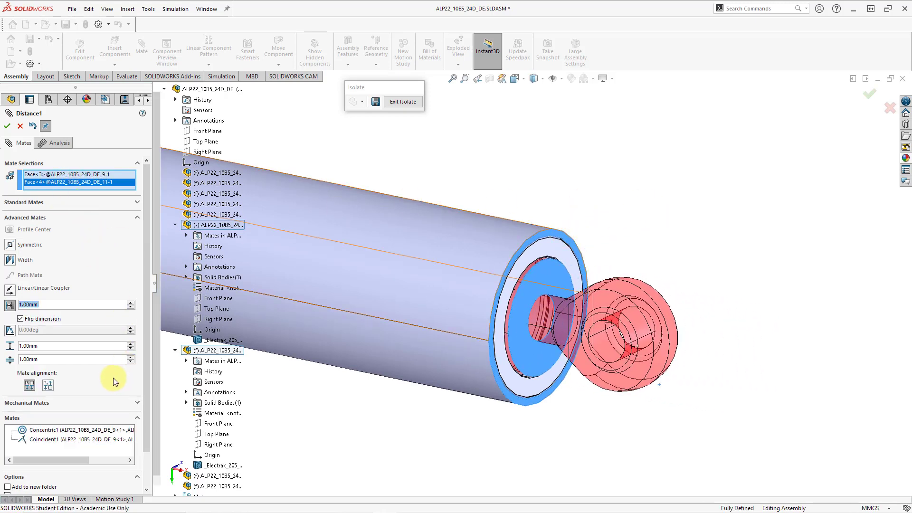
Set the limit distance minimum to 0 mm and maximum to 500 mm.
click(45, 359)
text(0)
key(Return)
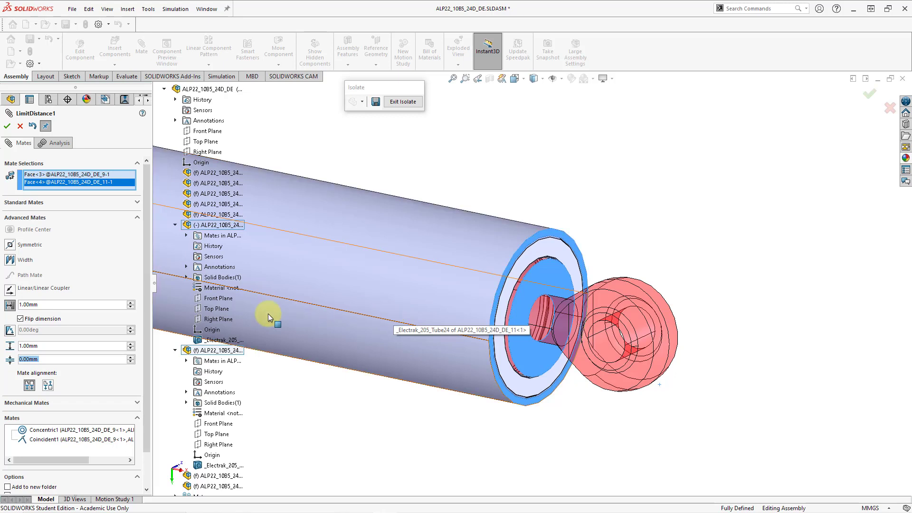
click(56, 347)
text(500)
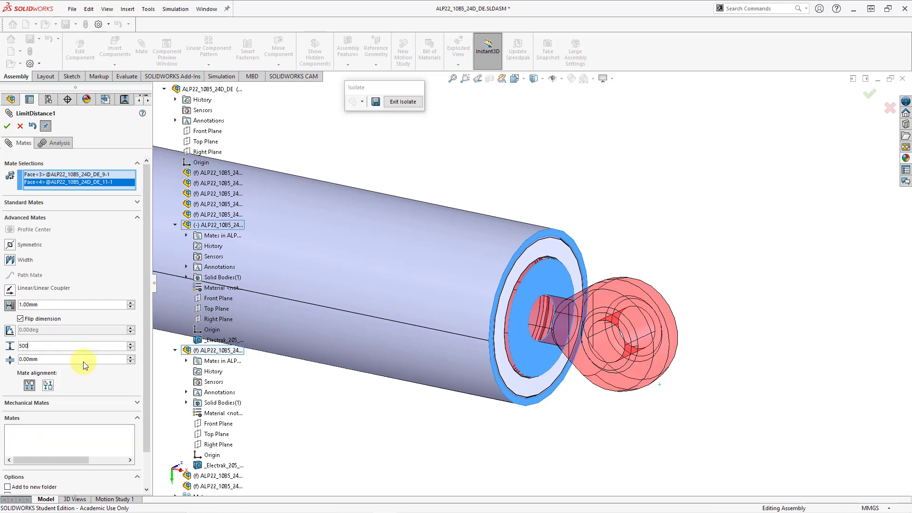
key(Return)
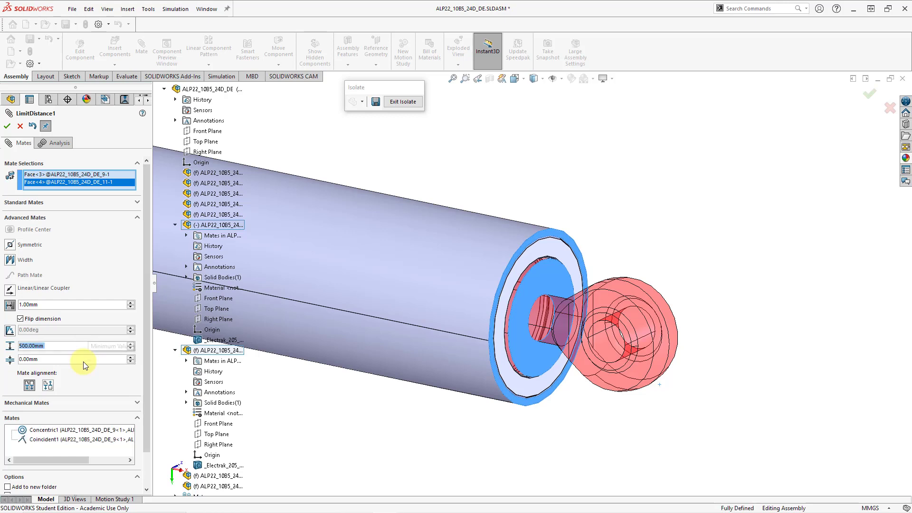
Accept LimitDistance1 and close the Mate PropertyManager.
click(8, 126)
scroll(741, 362, down, 5)
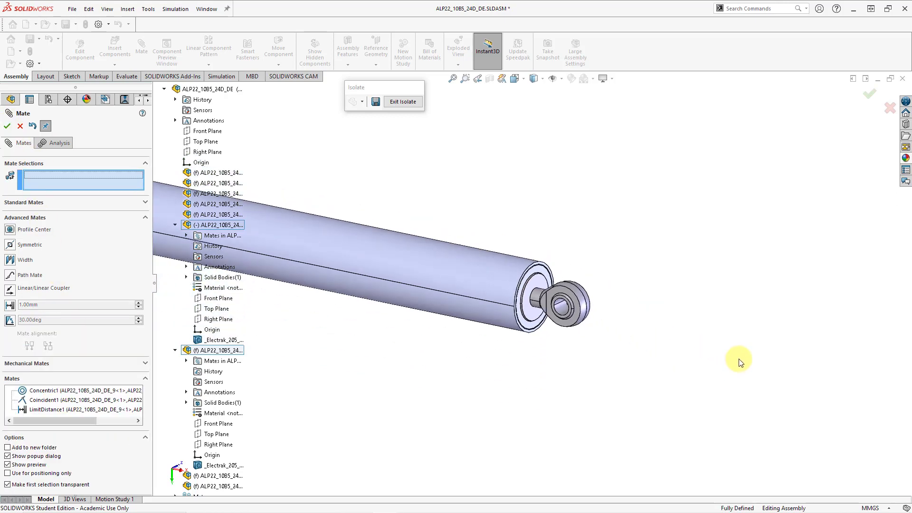
click(164, 89)
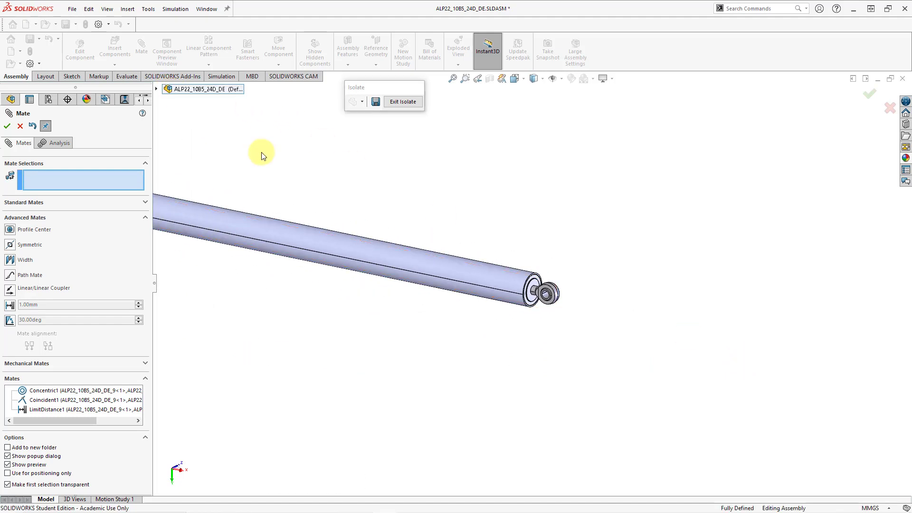
click(7, 126)
scroll(547, 298, down, 3)
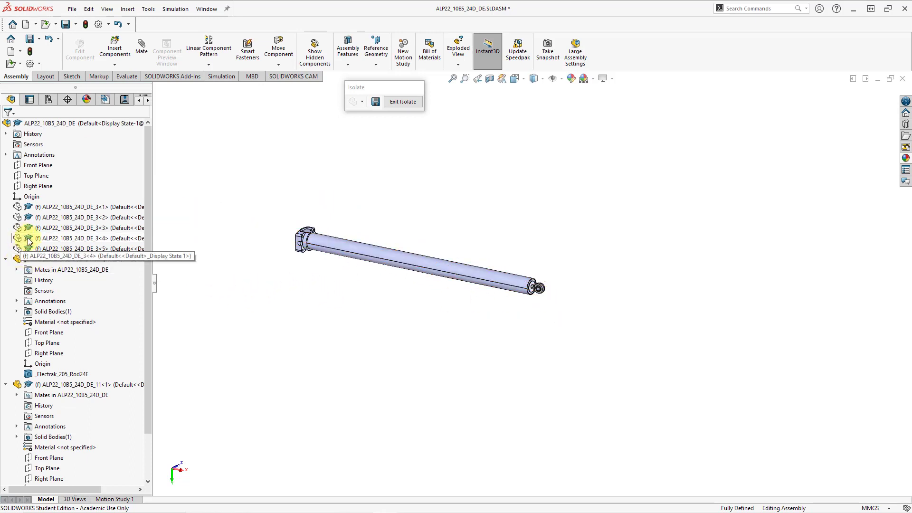
Exit Isolate to bring back the full actuator with its green motor housing, then zoom in.
click(6, 259)
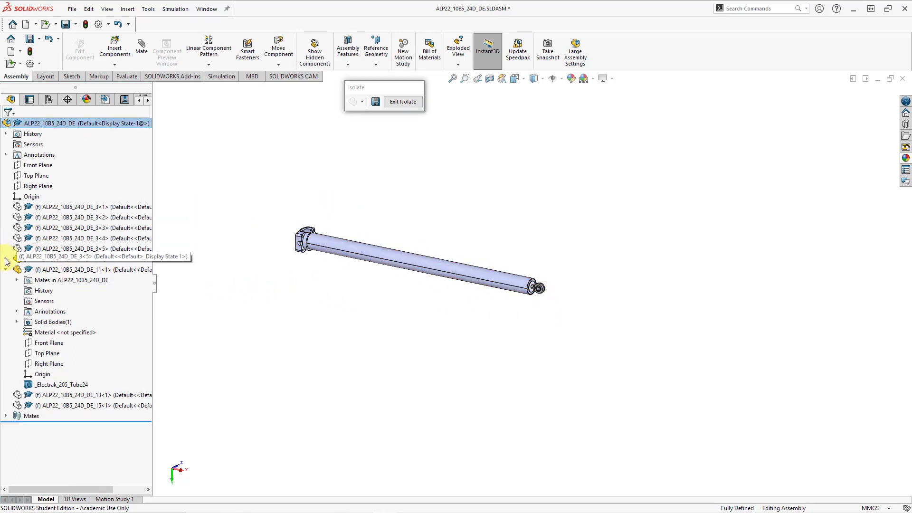
click(50, 259)
shift+click(50, 269)
right_click(50, 269)
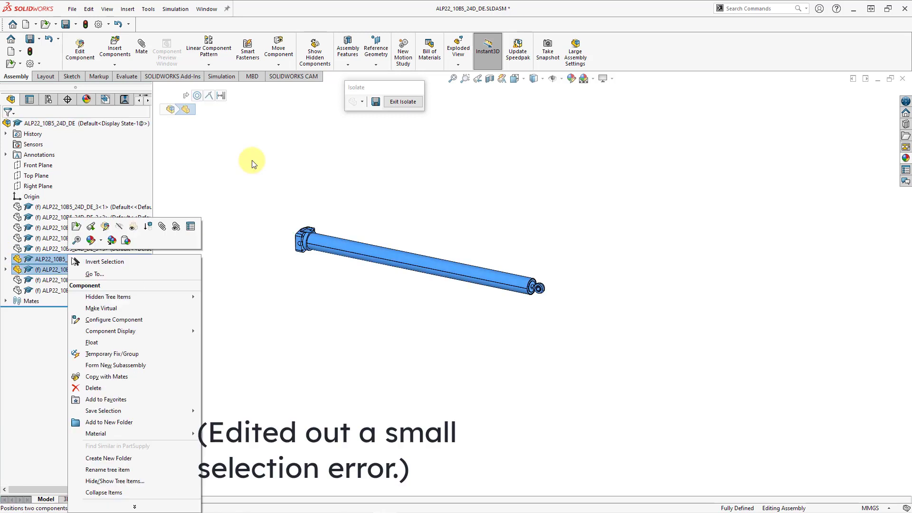
click(252, 163)
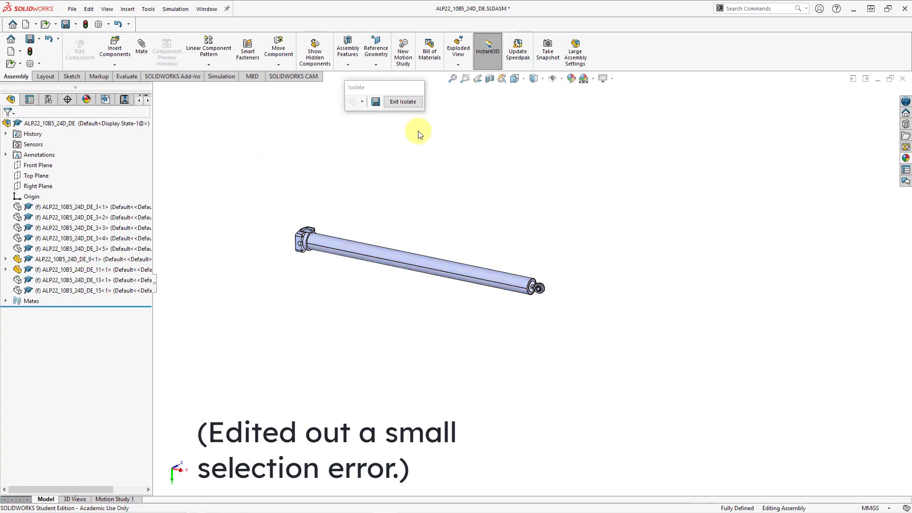
click(403, 102)
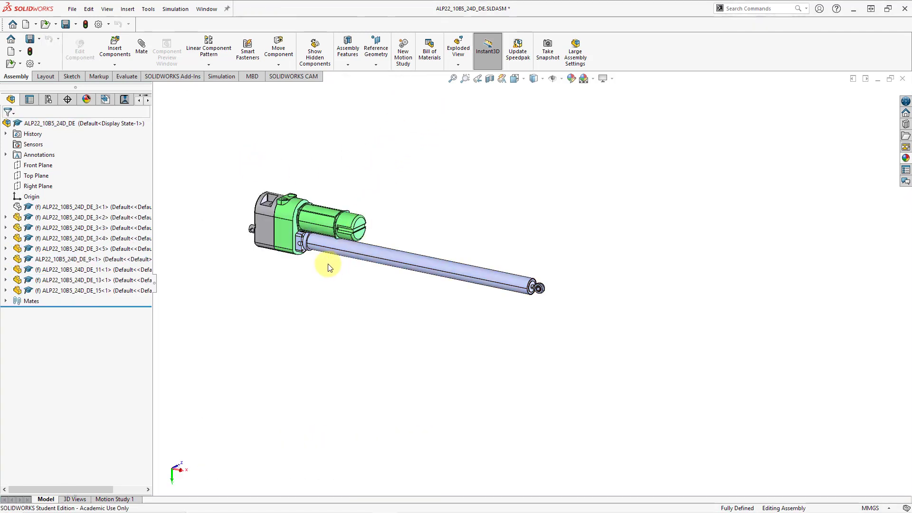
mouse_move(383, 261)
shift+middle_down()
mouse_move(382, 309)
mouse_move(387, 246)
shift+middle_up()
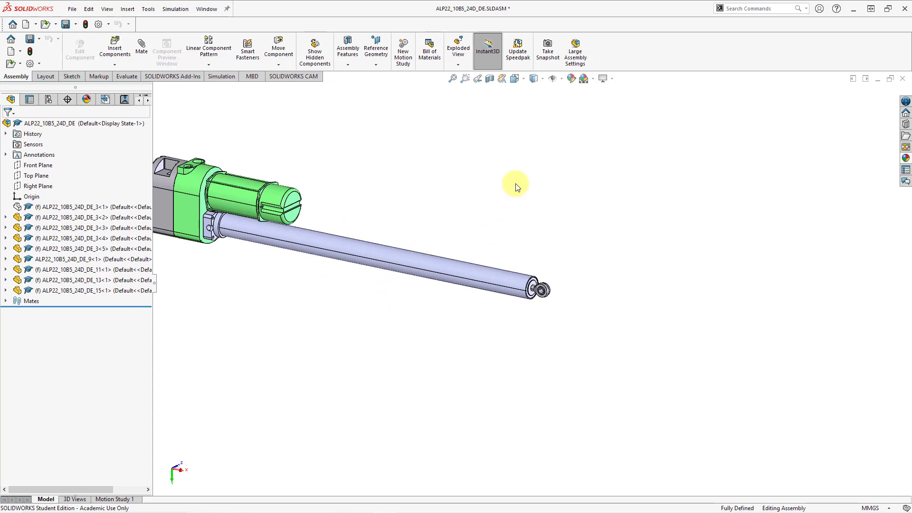
click(285, 51)
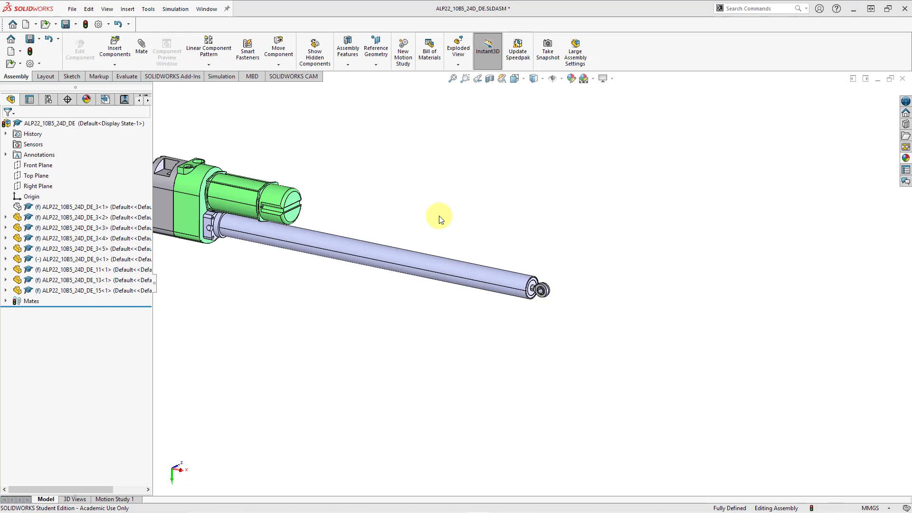
Use Move Component to slide the rod partly out of the tube along its axis.
click(83, 260)
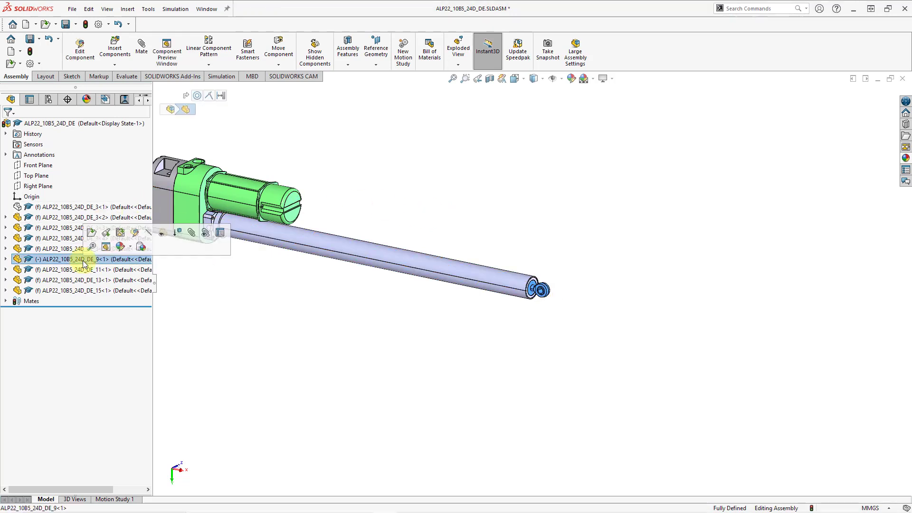
click(278, 47)
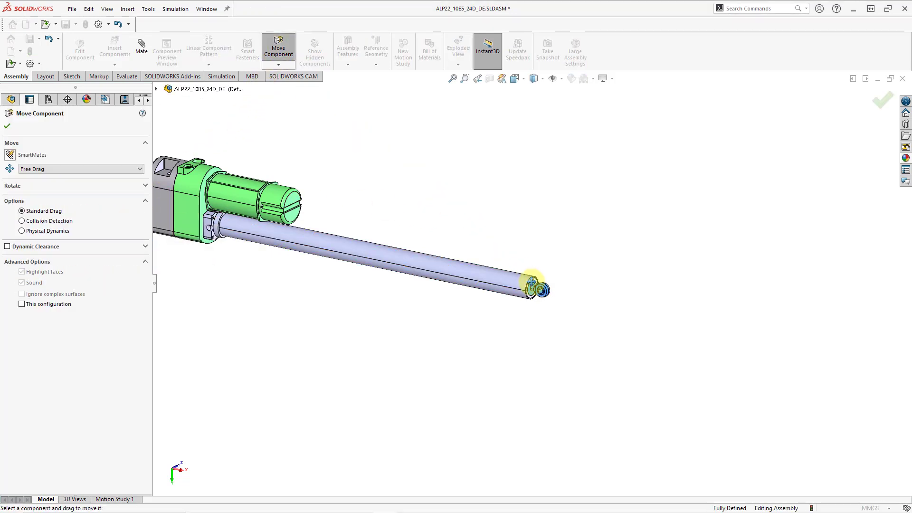
drag(534, 286, 627, 305)
click(7, 126)
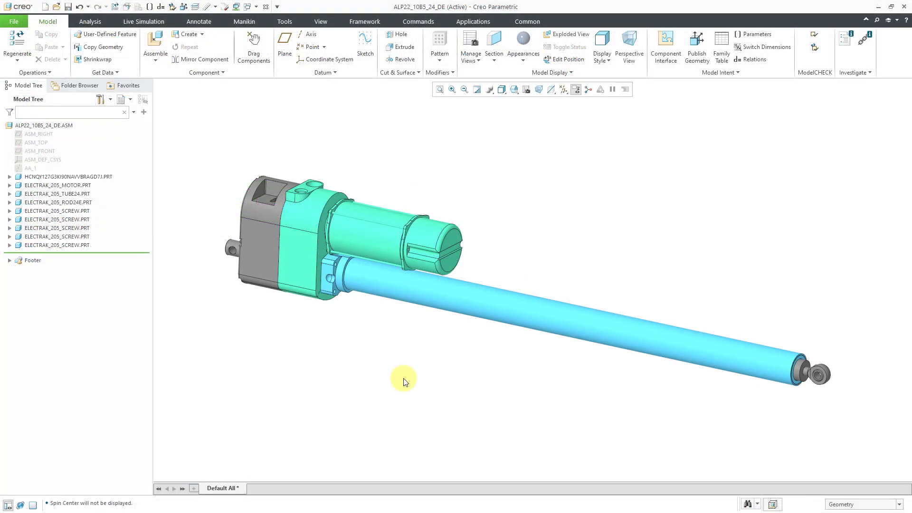
Open the placement definition of ELECTRAK_205_ROD24E.PRT to show its Fix constraint.
click(76, 204)
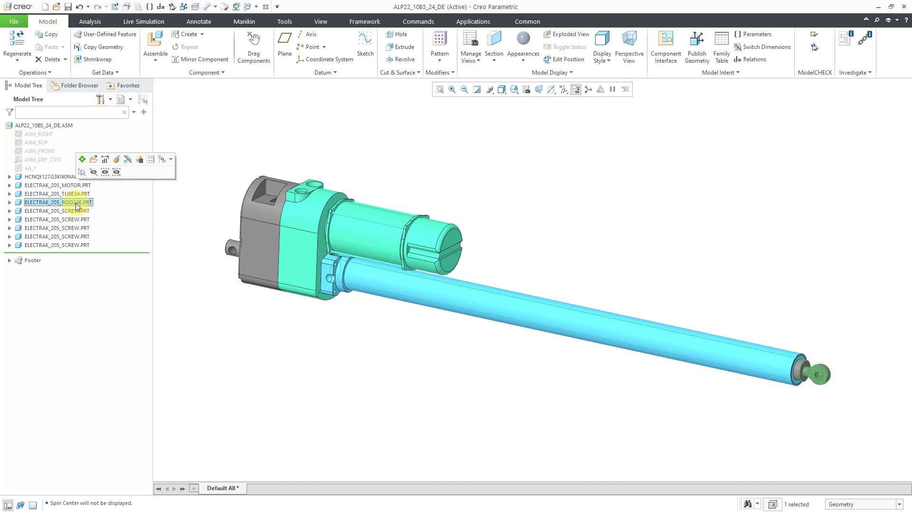
click(116, 157)
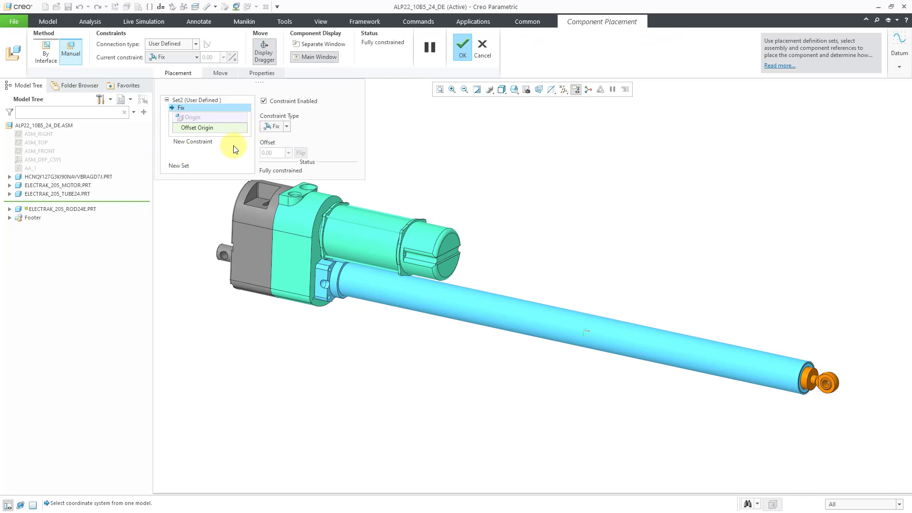
Delete the rod's Fix constraint from the Placement tab.
right_click(182, 109)
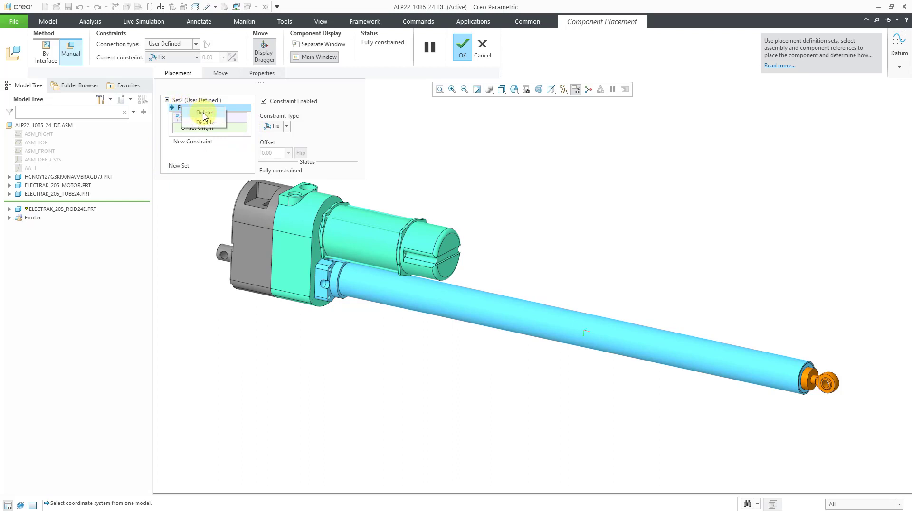
click(204, 114)
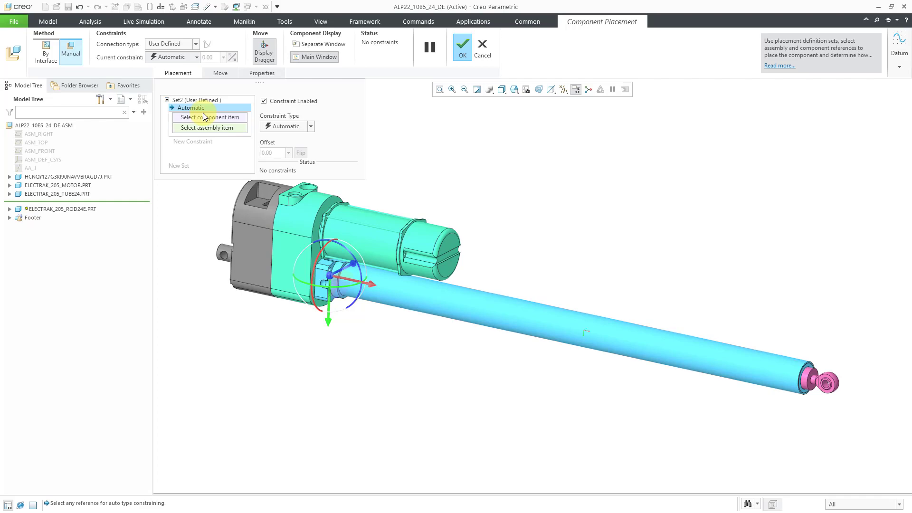
scroll(259, 325, up, 3)
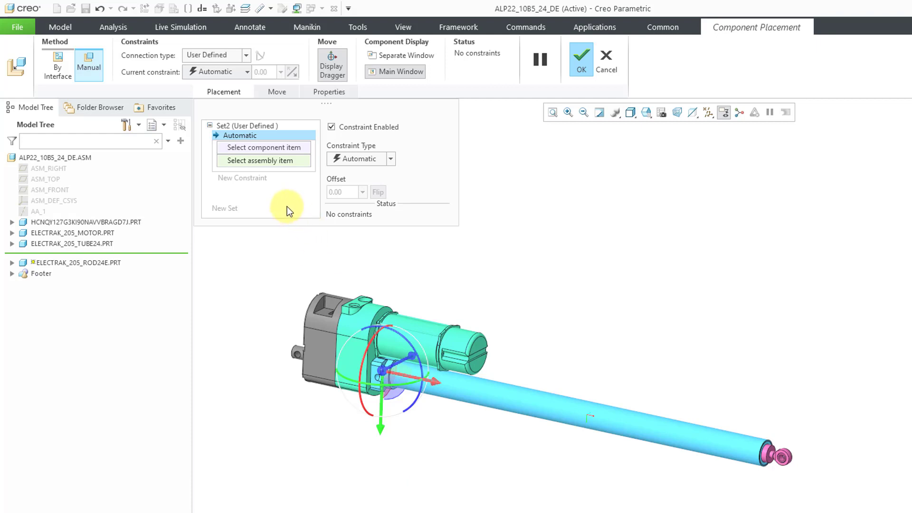
Change the rod's connection to Slider and align its axis coincident with the tube's axis.
click(246, 56)
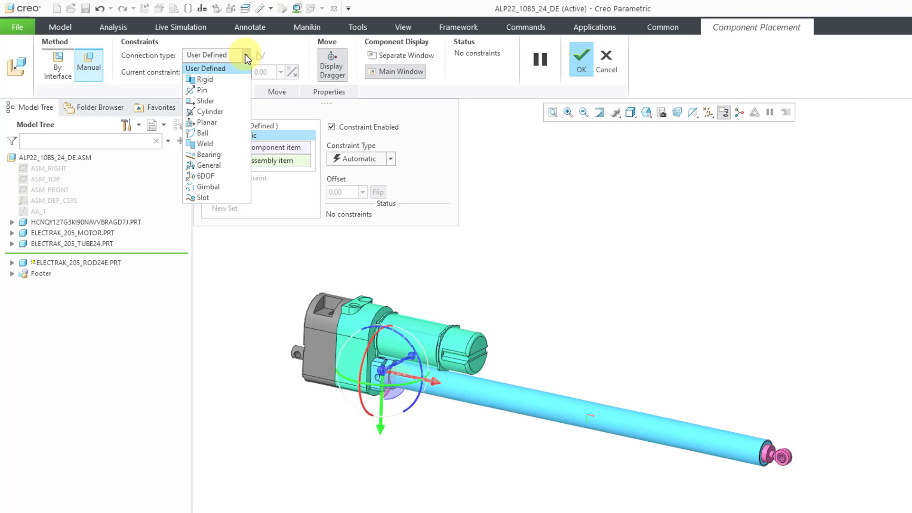
click(219, 103)
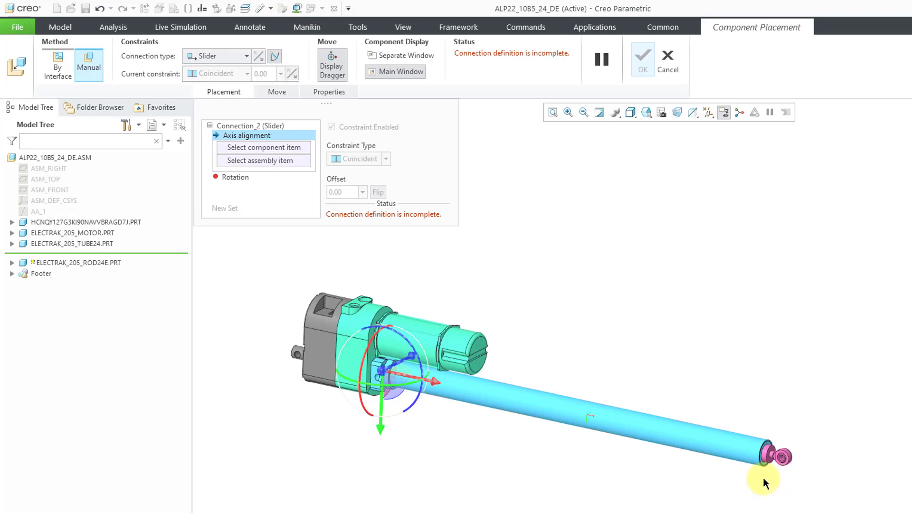
middle_drag(763, 483, 763, 479)
scroll(764, 478, down, 5)
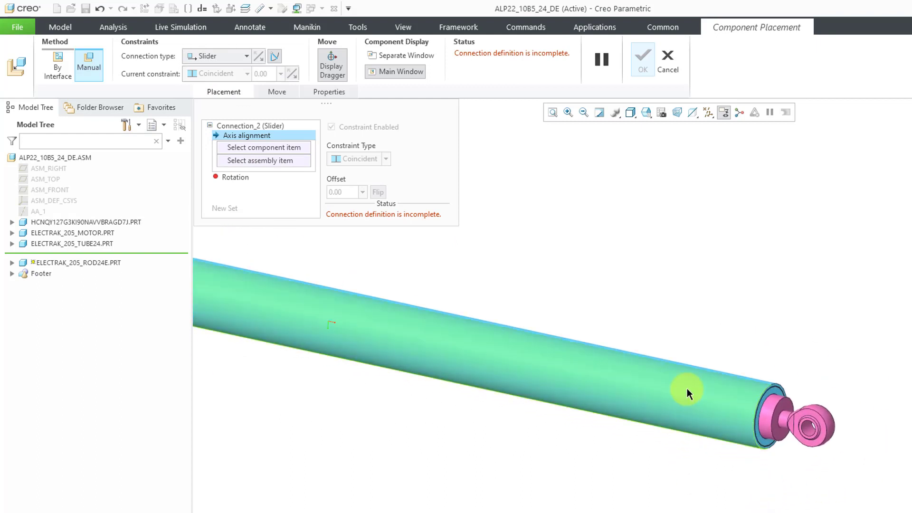
click(710, 389)
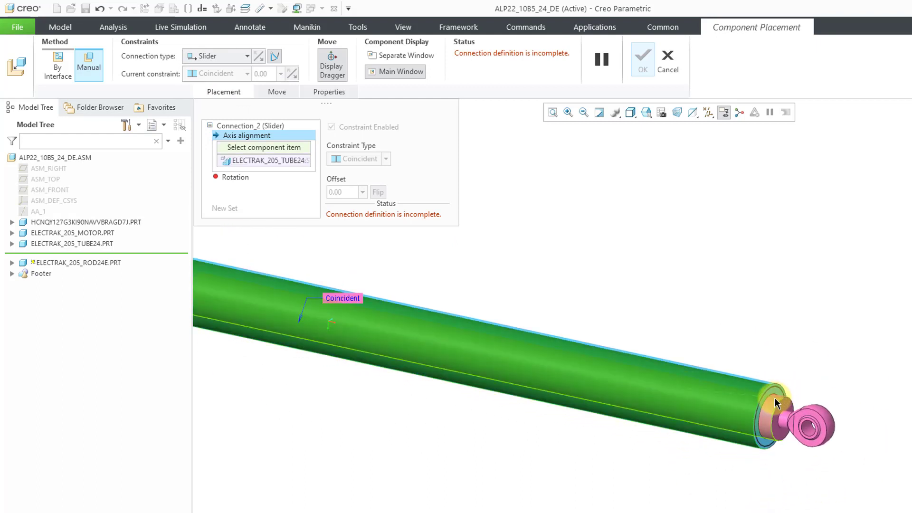
click(774, 398)
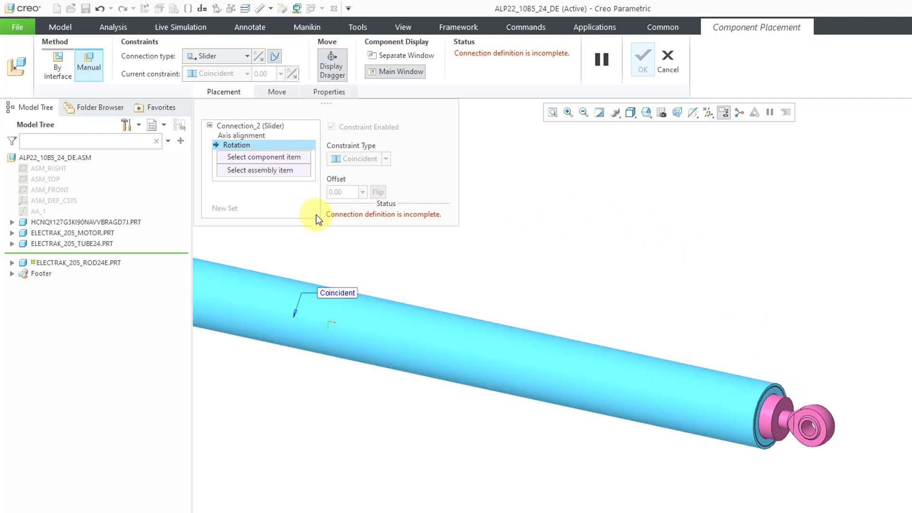
scroll(898, 346, up, 3)
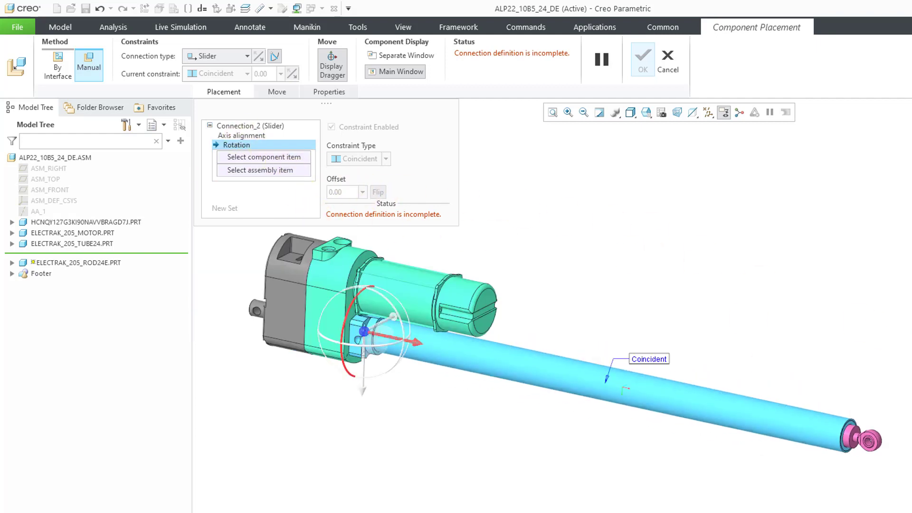
Set the slider's rotation reference from the tube's FRONT plane to the rod, showing datum planes temporarily.
click(709, 113)
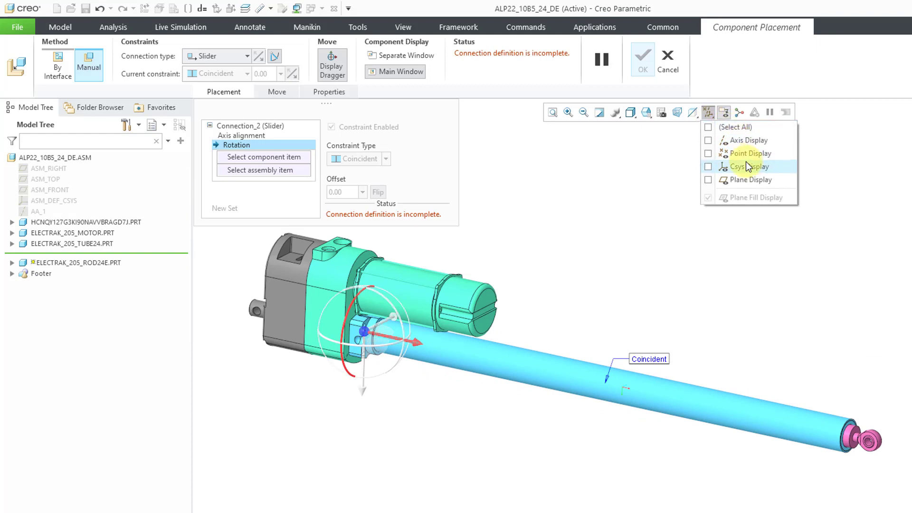
click(750, 179)
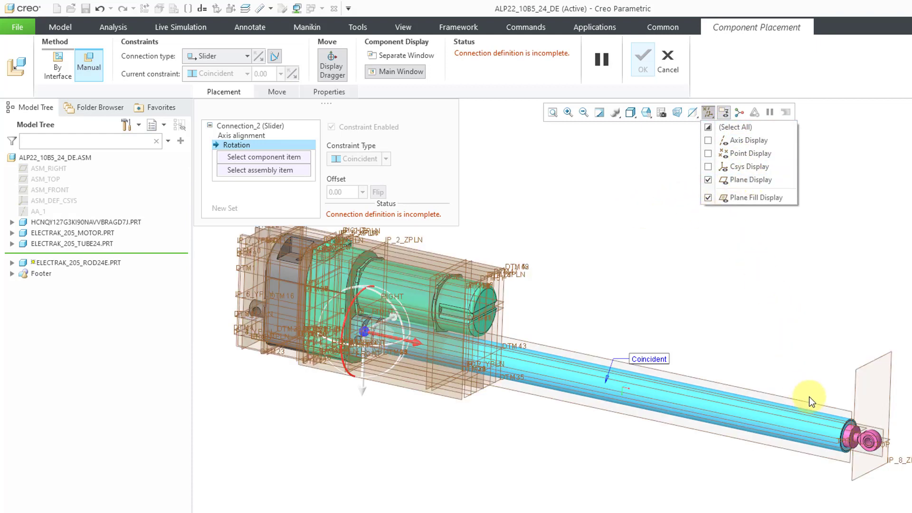
click(800, 368)
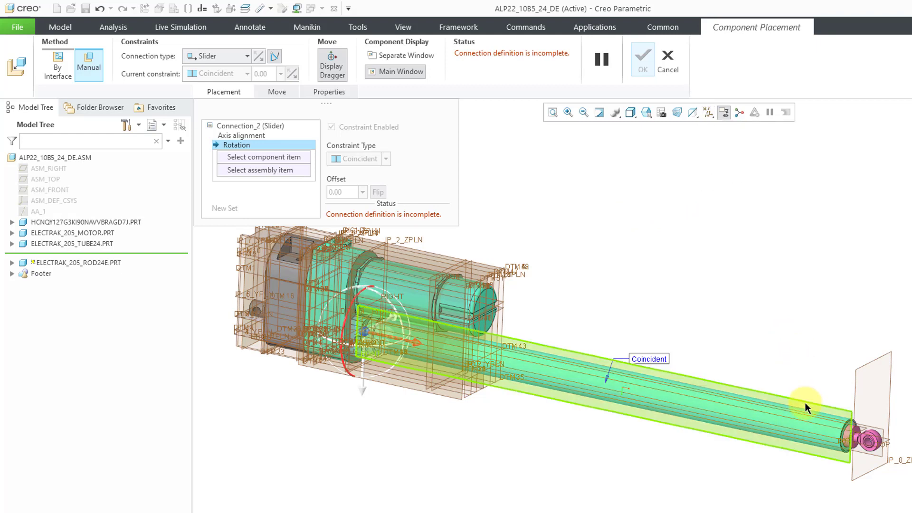
click(805, 403)
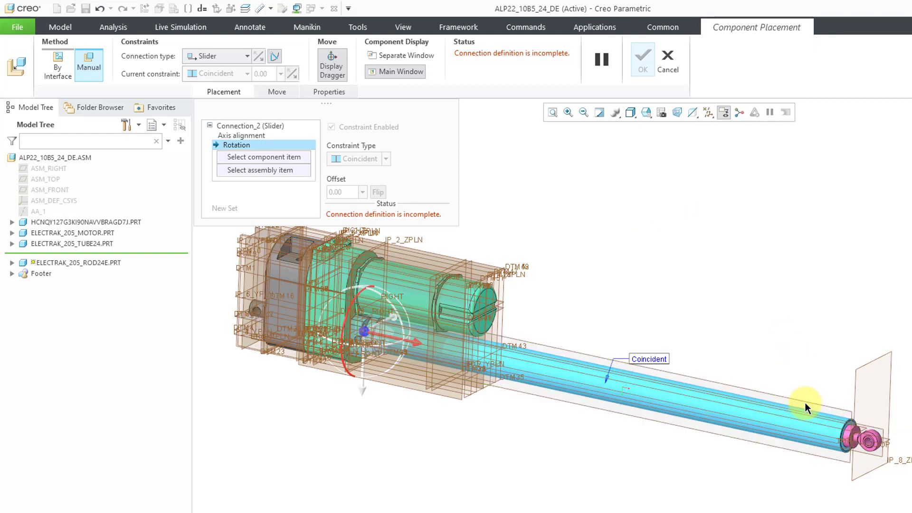
click(885, 427)
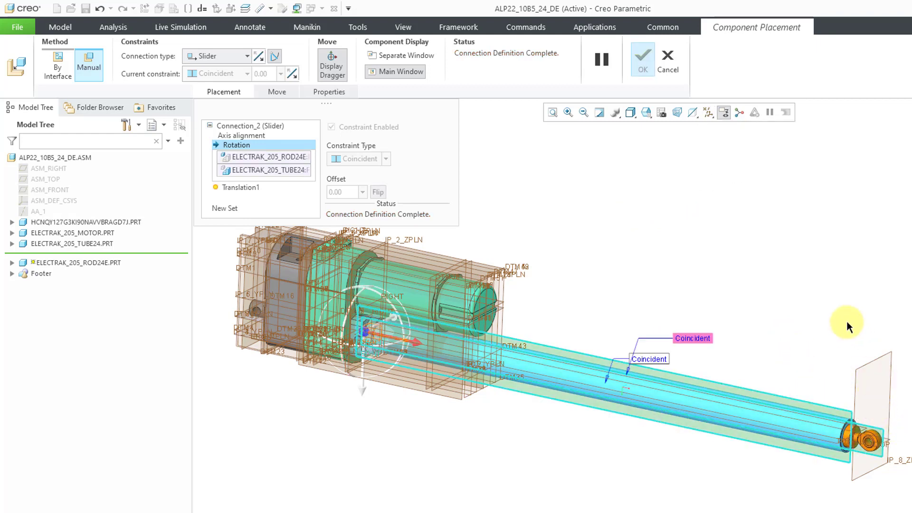
click(707, 114)
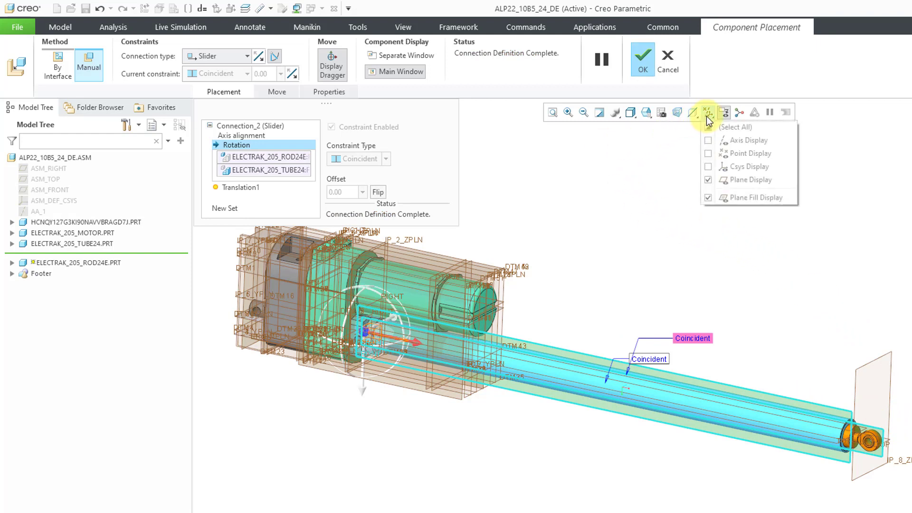
click(752, 180)
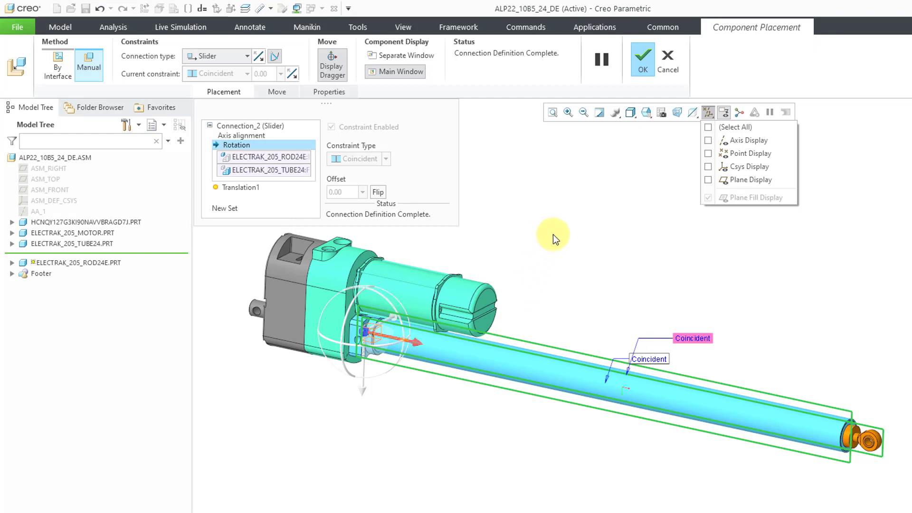
Set the translation axis zero references at the rod end and the tube end edge.
click(249, 187)
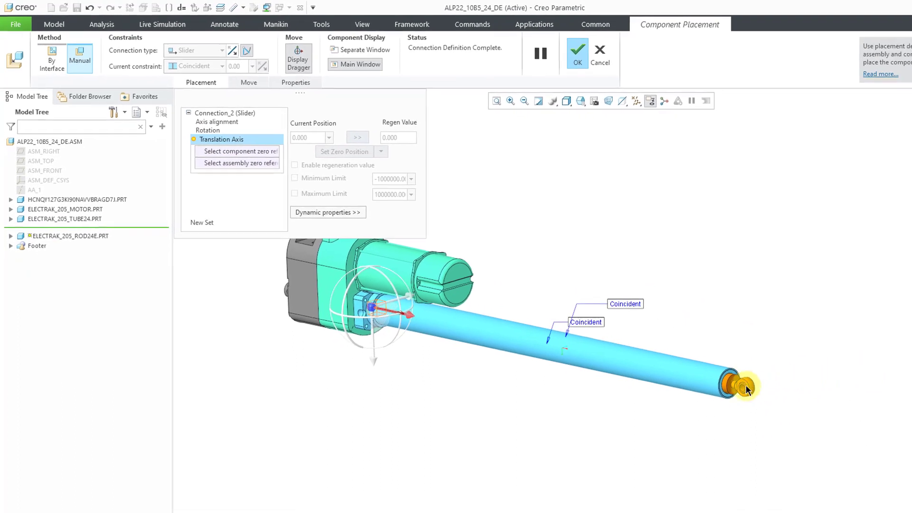
ctrl+middle_drag(746, 389, 717, 512)
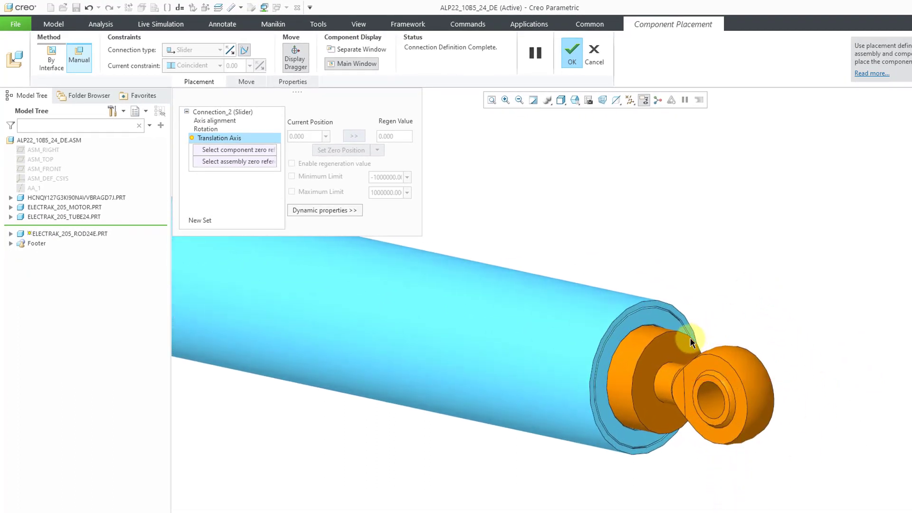
click(675, 353)
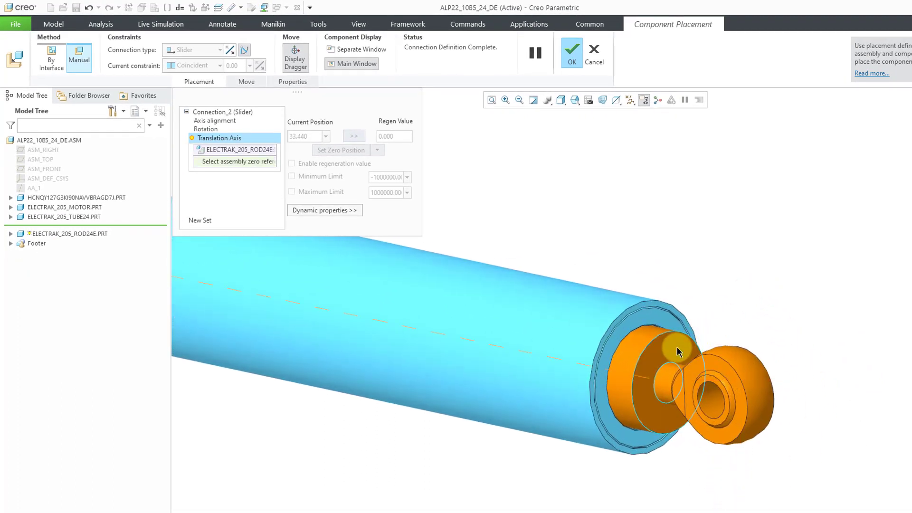
click(678, 315)
scroll(788, 340, up, 3)
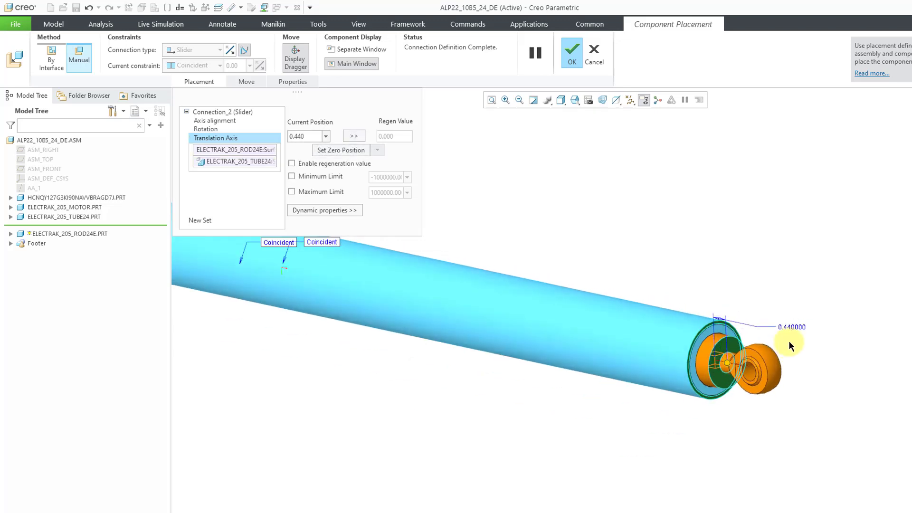
scroll(788, 341, up, 1)
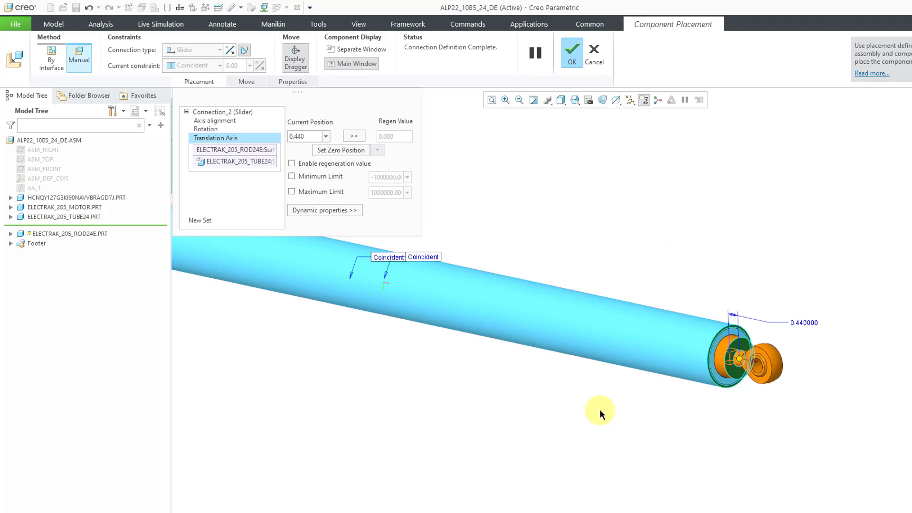
scroll(600, 408, up, 1)
ctrl+alt+drag(613, 381, 632, 387)
Limit the rod's travel from 0 to 20, then drag it out to 12.625 to test.
click(292, 176)
click(386, 177)
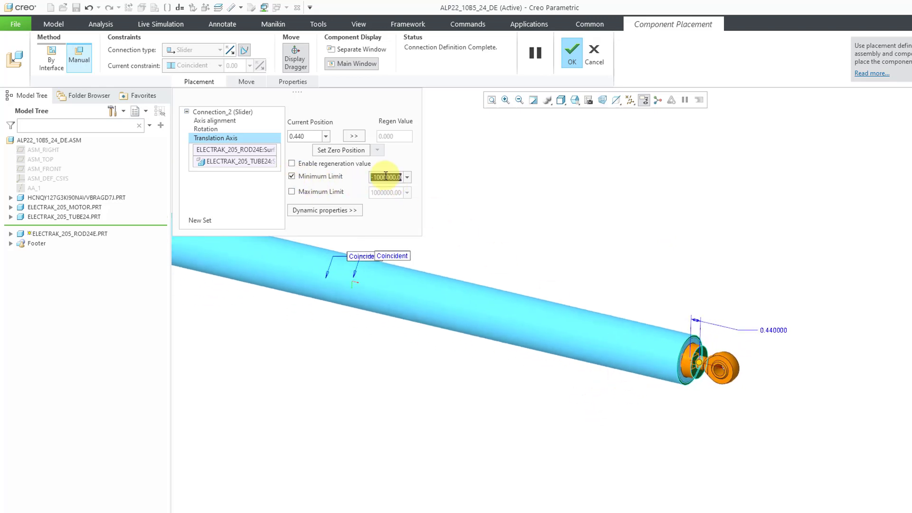
key(BackSpace)
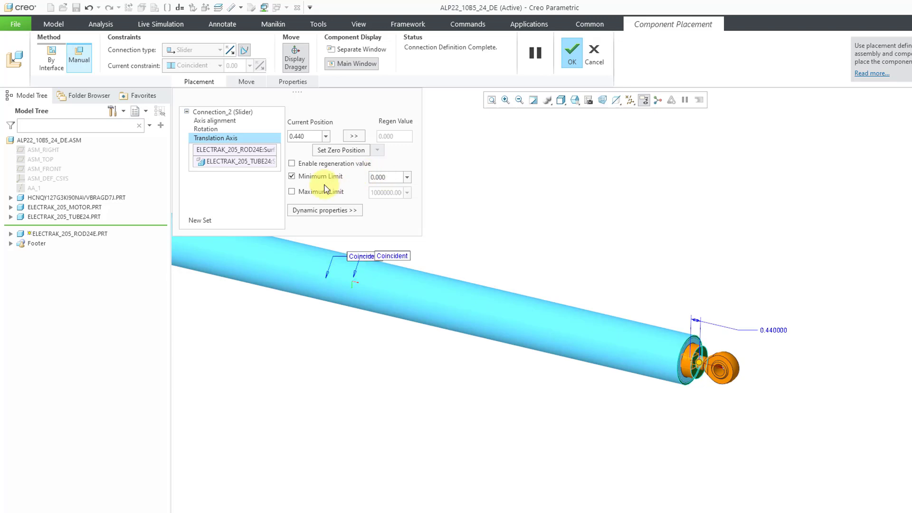
click(291, 191)
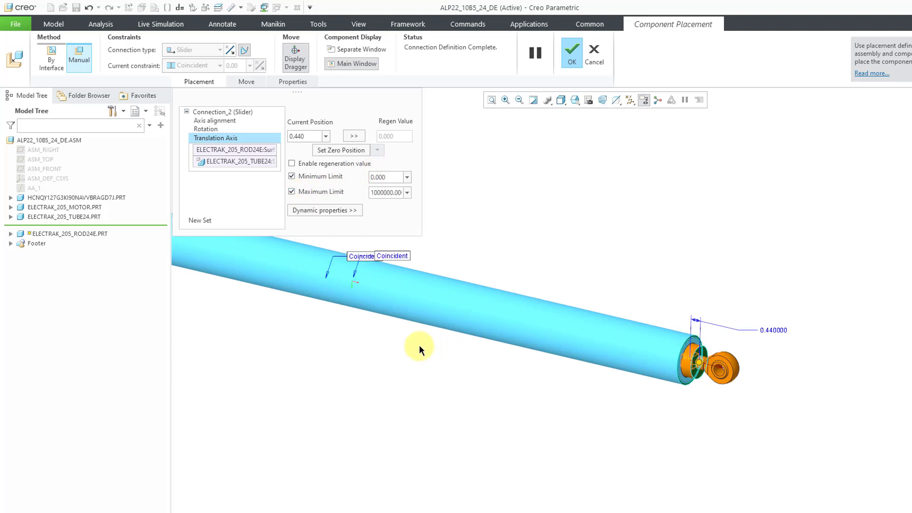
scroll(418, 348, down, 3)
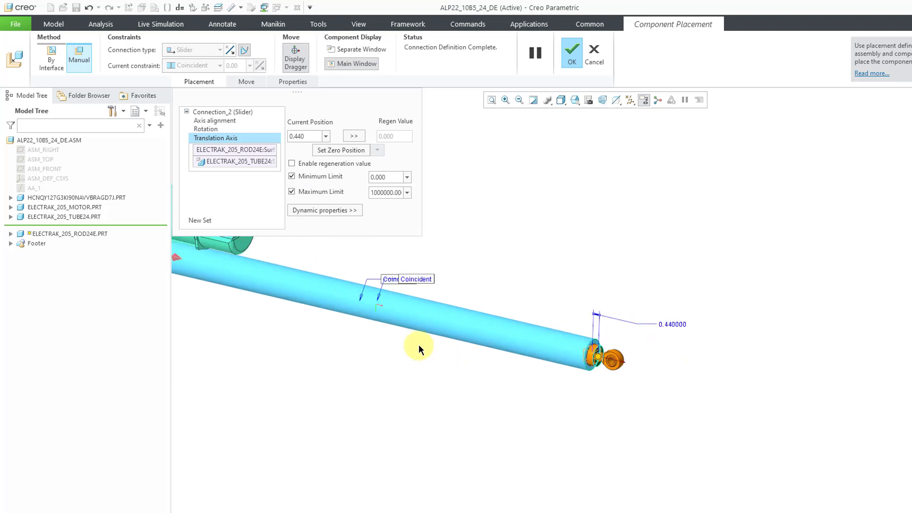
double_click(375, 195)
text(20)
key(Return)
drag(573, 356, 643, 373)
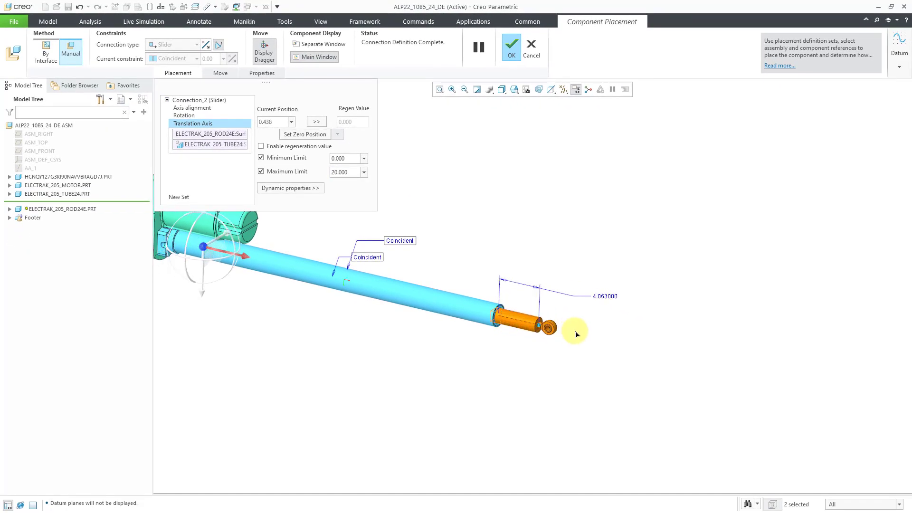
drag(576, 334, 625, 345)
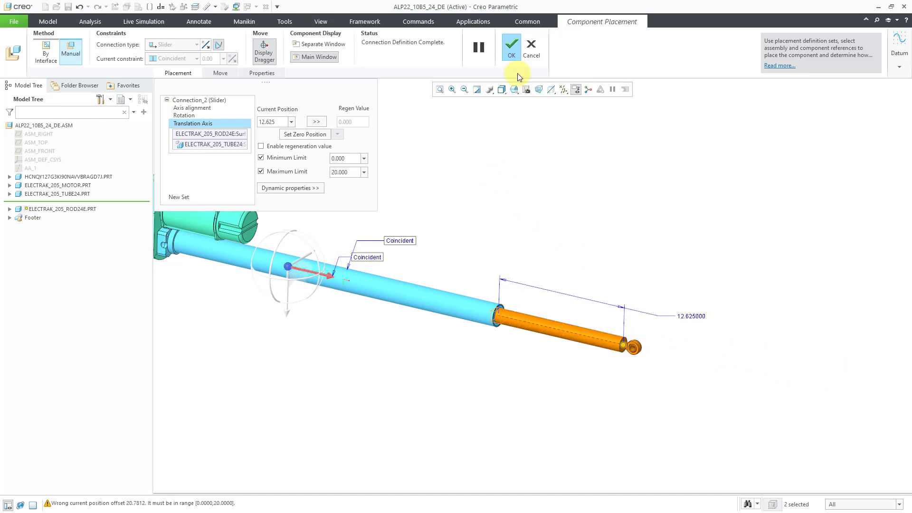
Accept the rod's Slider redefinition and test-slide the rod along the tube with Drag Components.
click(513, 53)
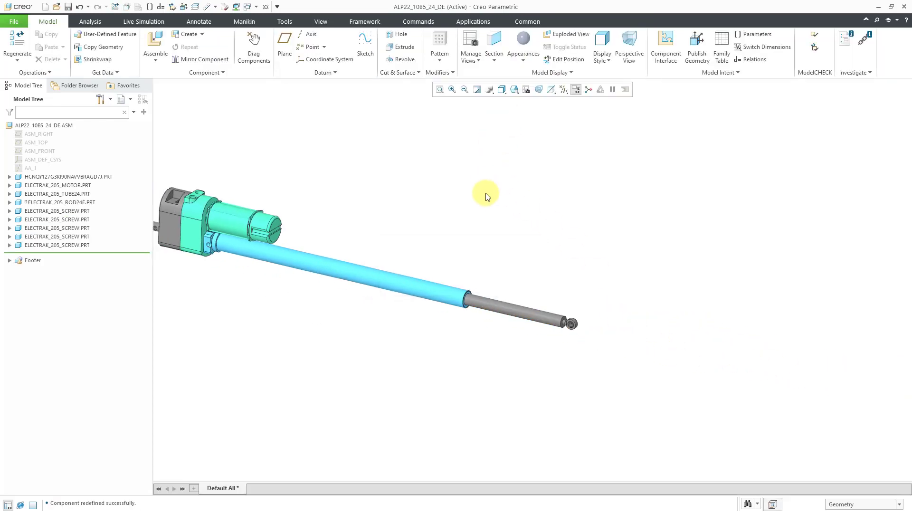
click(254, 46)
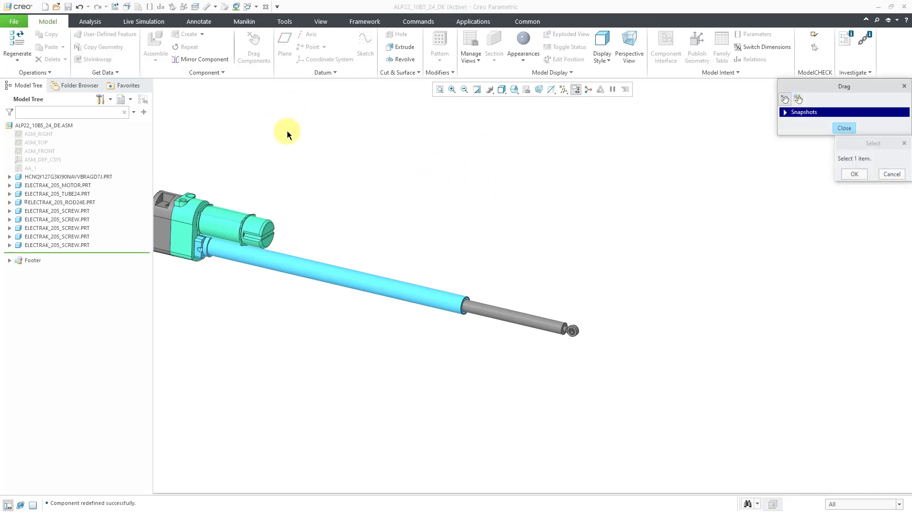
click(543, 324)
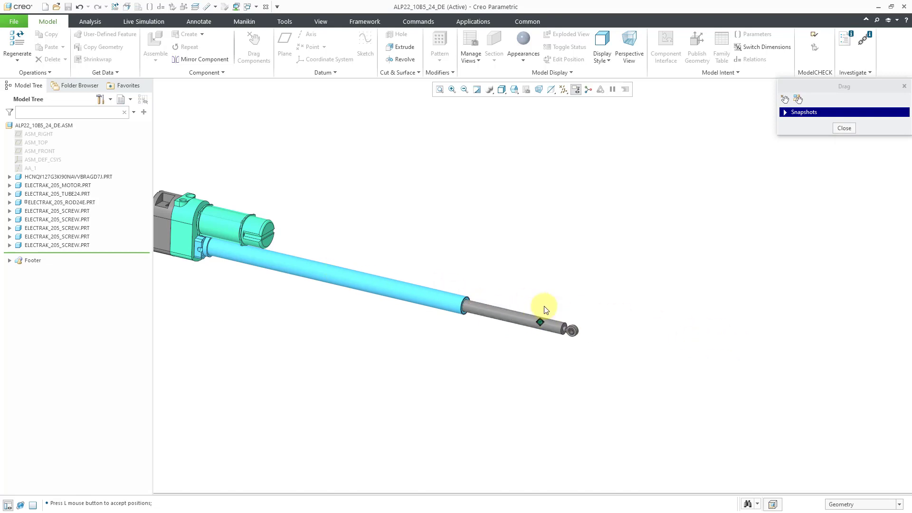
click(571, 302)
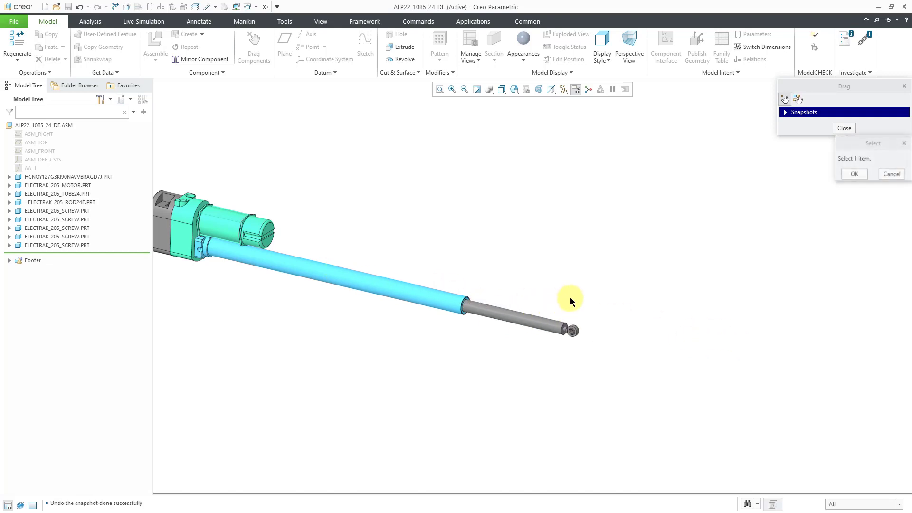
click(844, 128)
shift+middle_drag(585, 226, 689, 234)
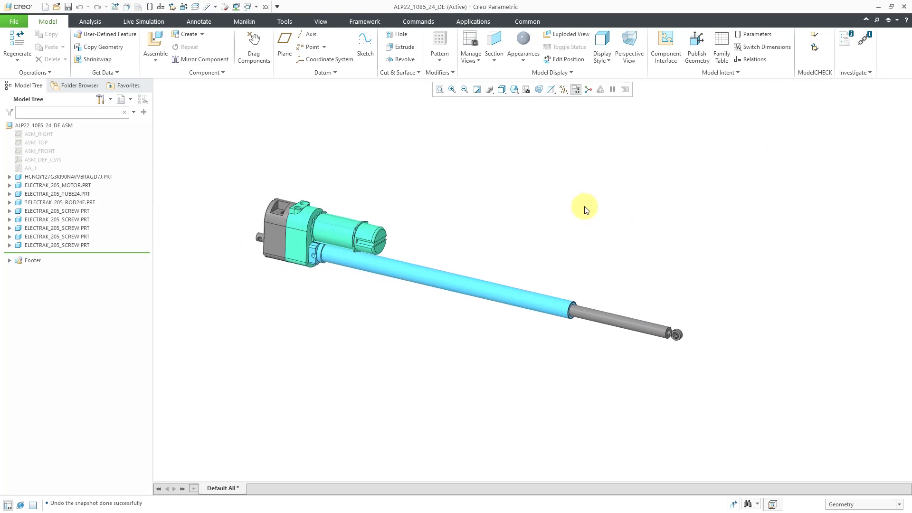